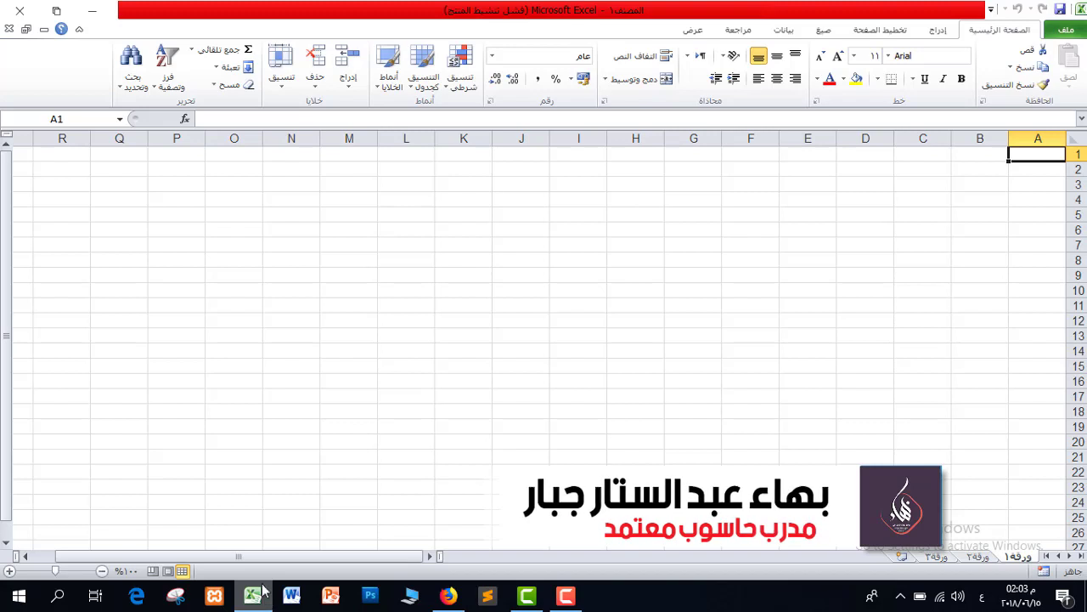
left_click(200, 50)
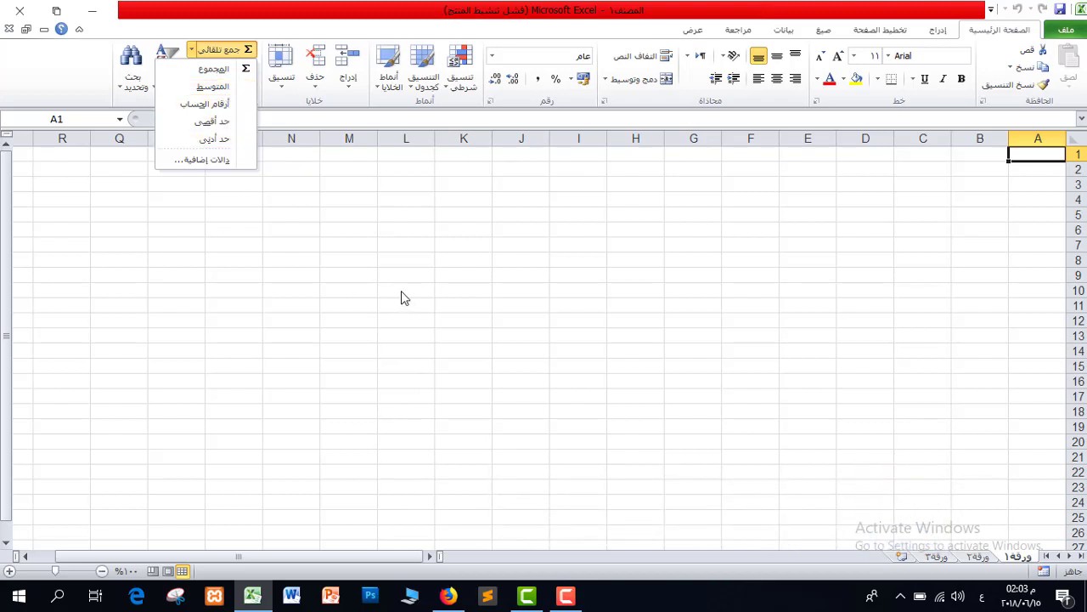
left_click_drag(578, 305, 578, 291)
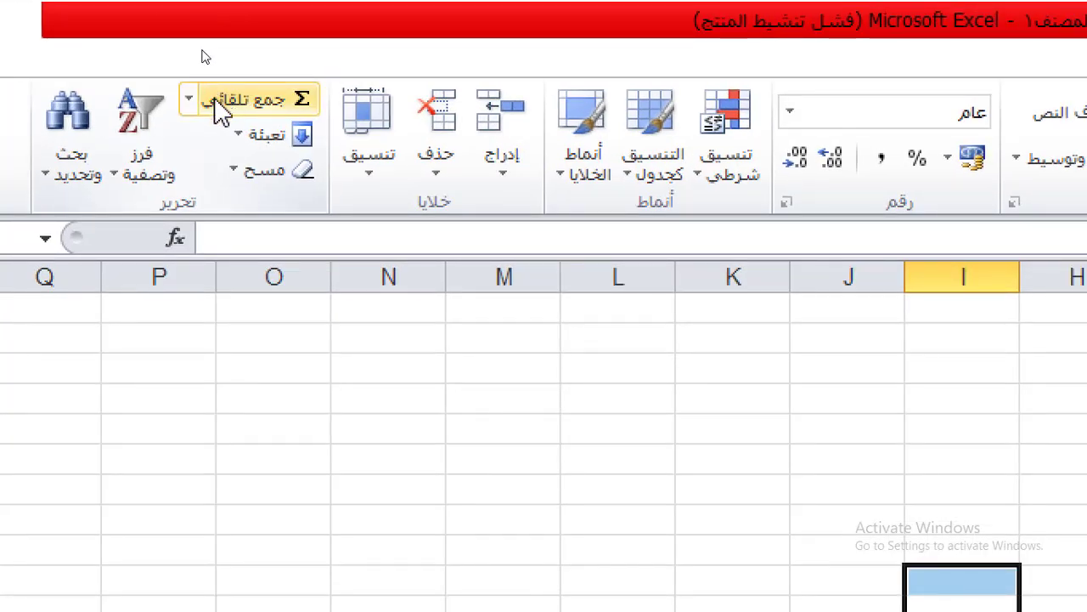
left_click(188, 101)
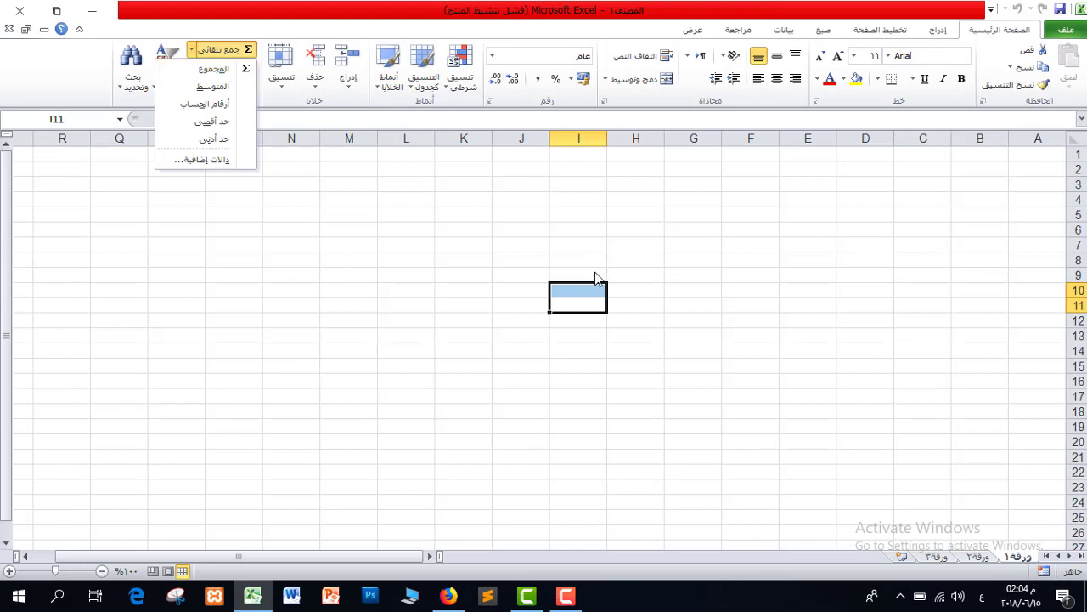
- Enter 10 in cell I9 and 5 in cell I10
left_click(597, 278)
left_click(594, 271)
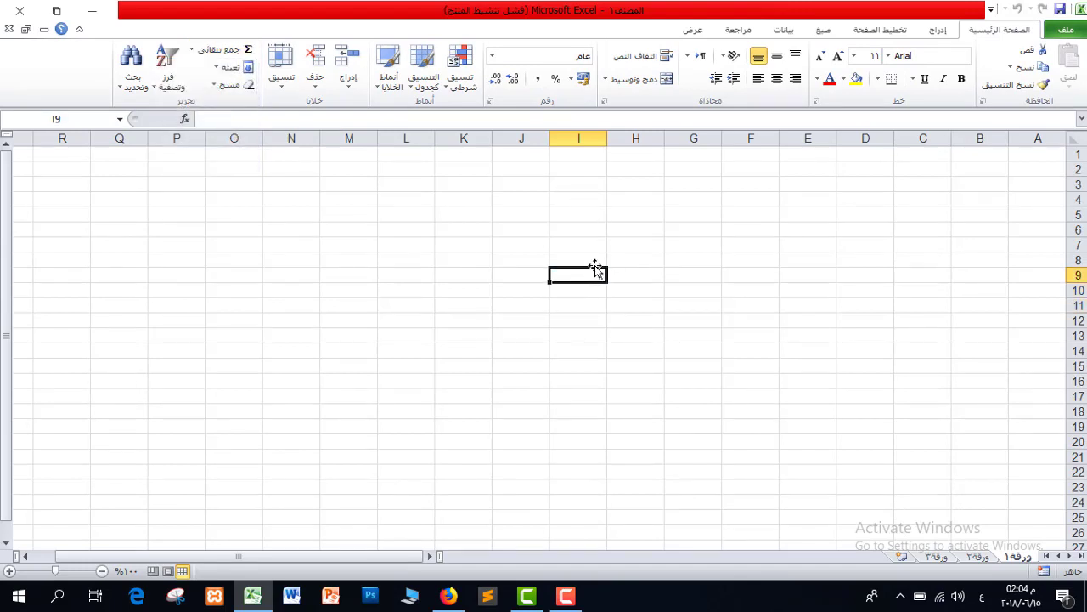
type("10")
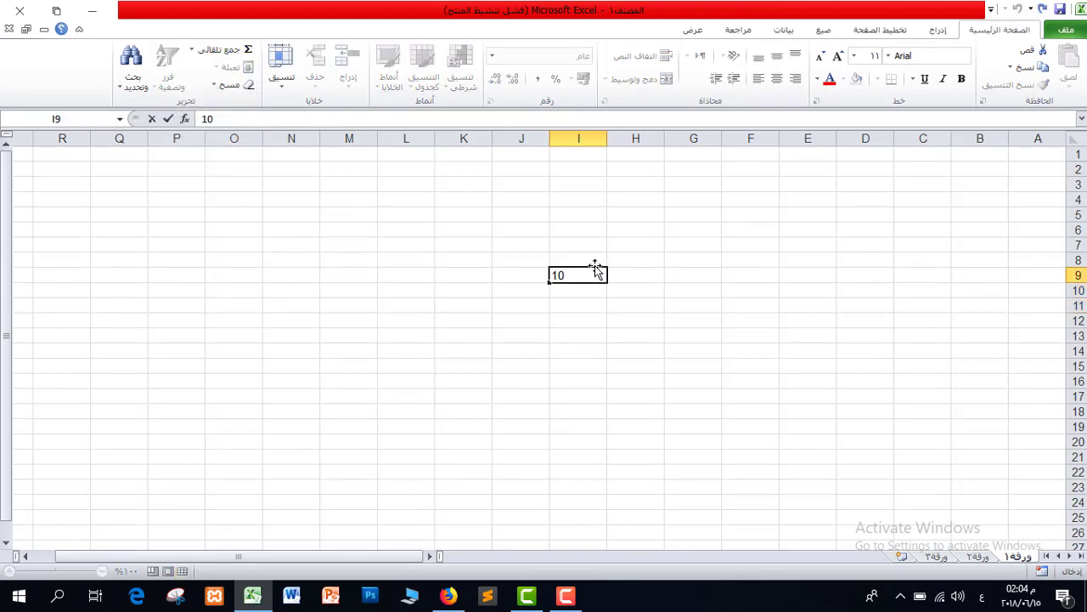
key("Return")
type("5")
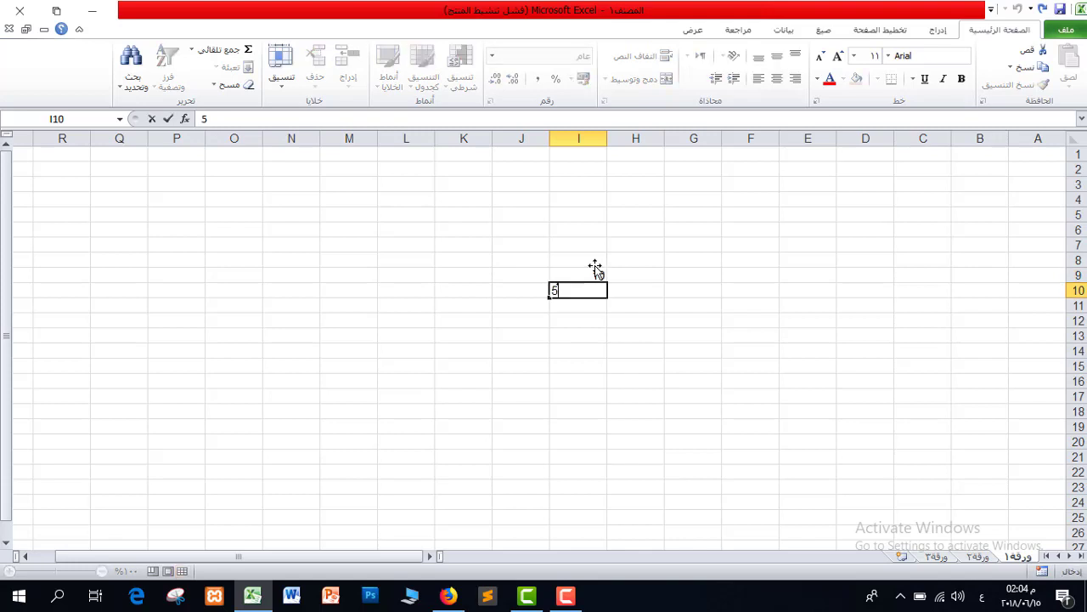
key("Return")
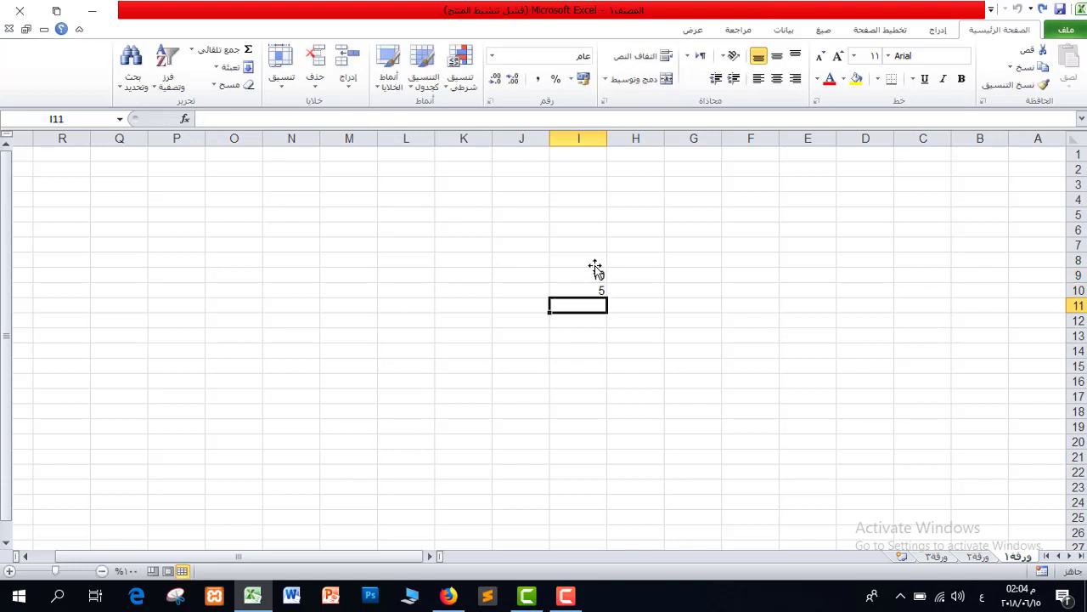
- Insert an AutoSum total in cell L9 that adds the range I9:I10
left_click(418, 277)
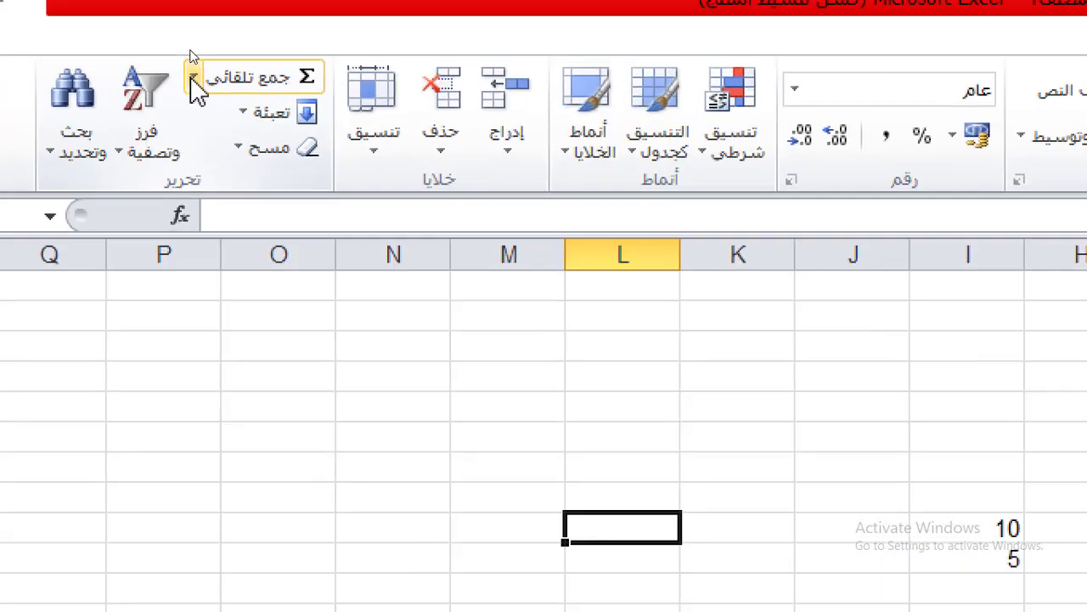
left_click(192, 52)
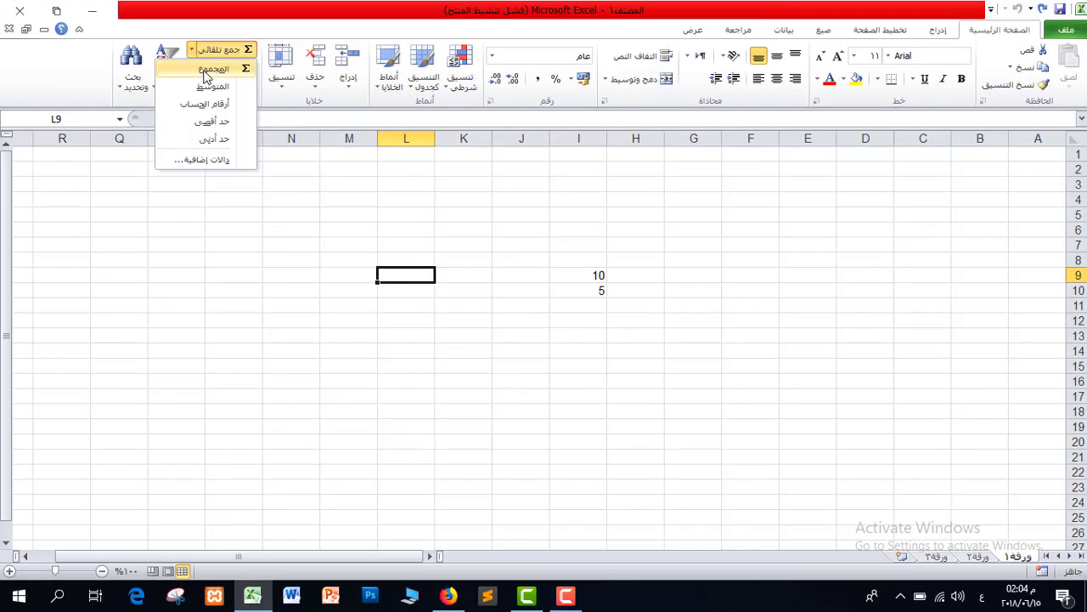
left_click(221, 124)
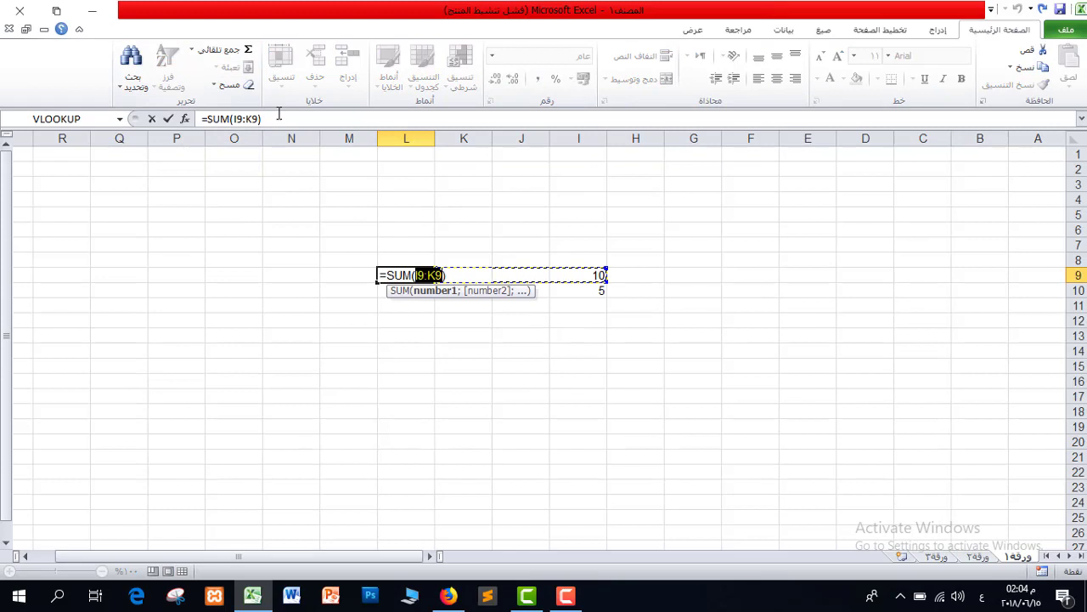
left_click(598, 273)
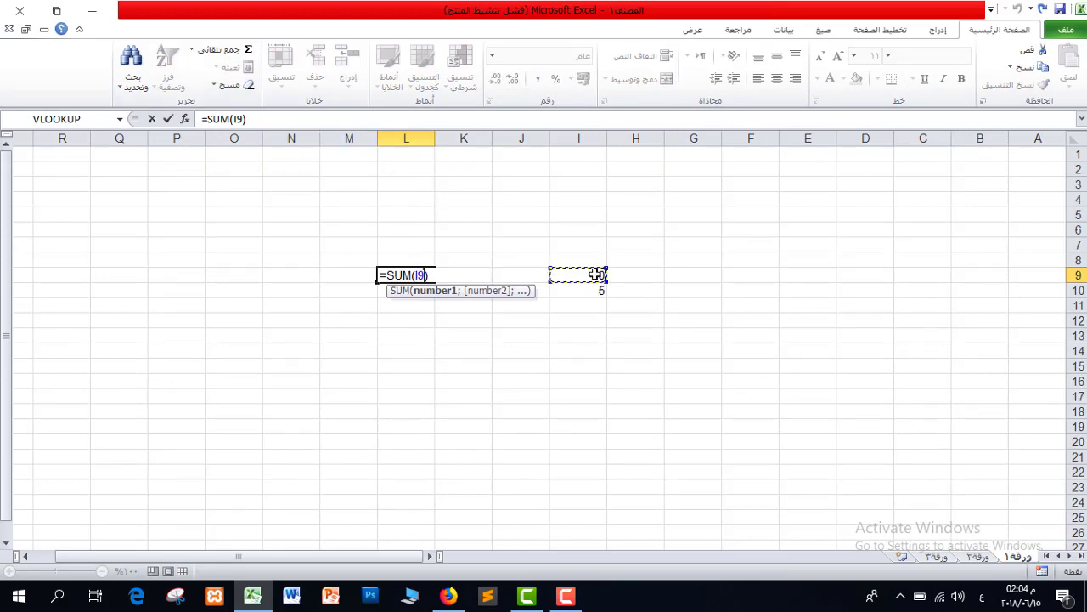
left_click_drag(598, 281, 598, 287)
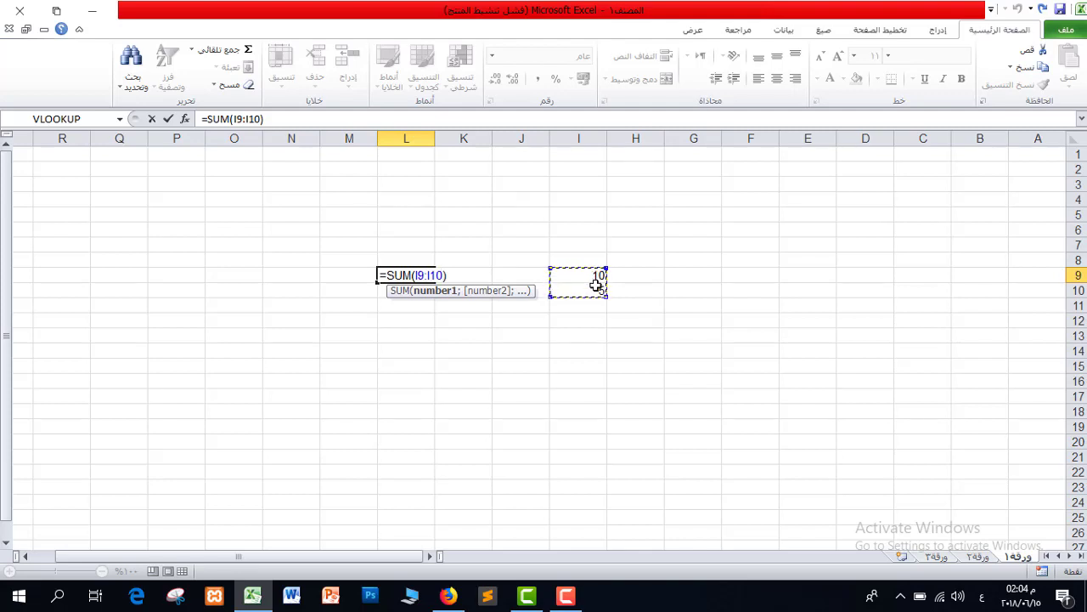
left_click(600, 273)
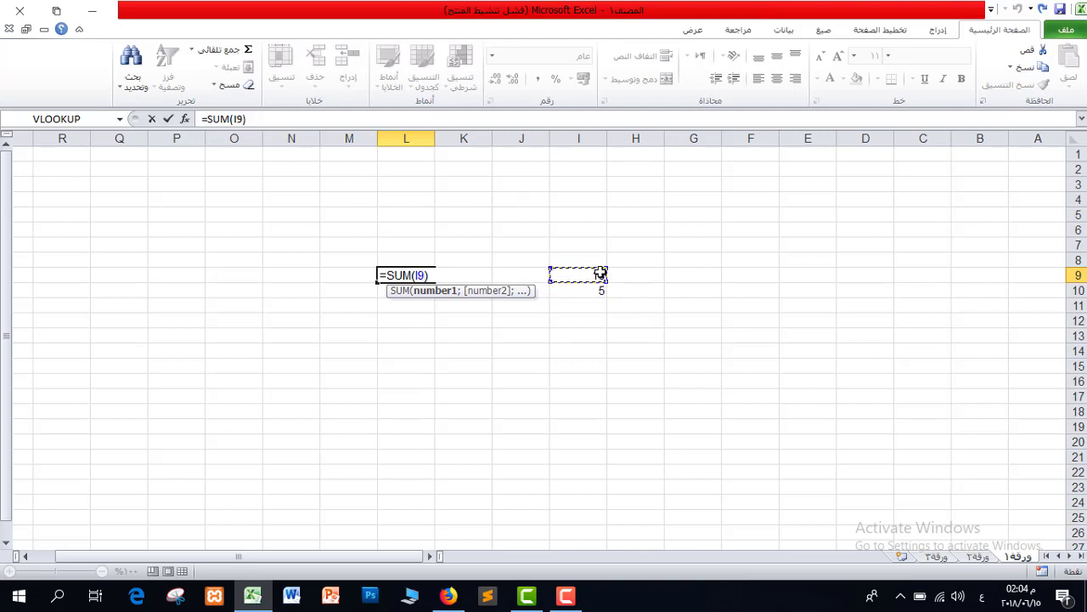
left_click_drag(600, 272, 605, 286)
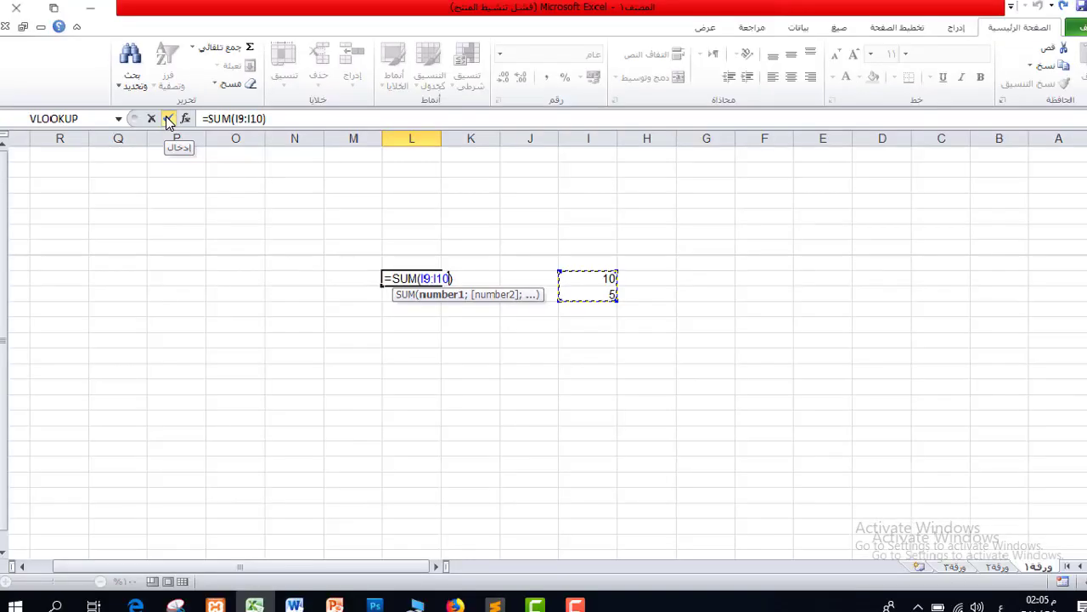
left_click(158, 111)
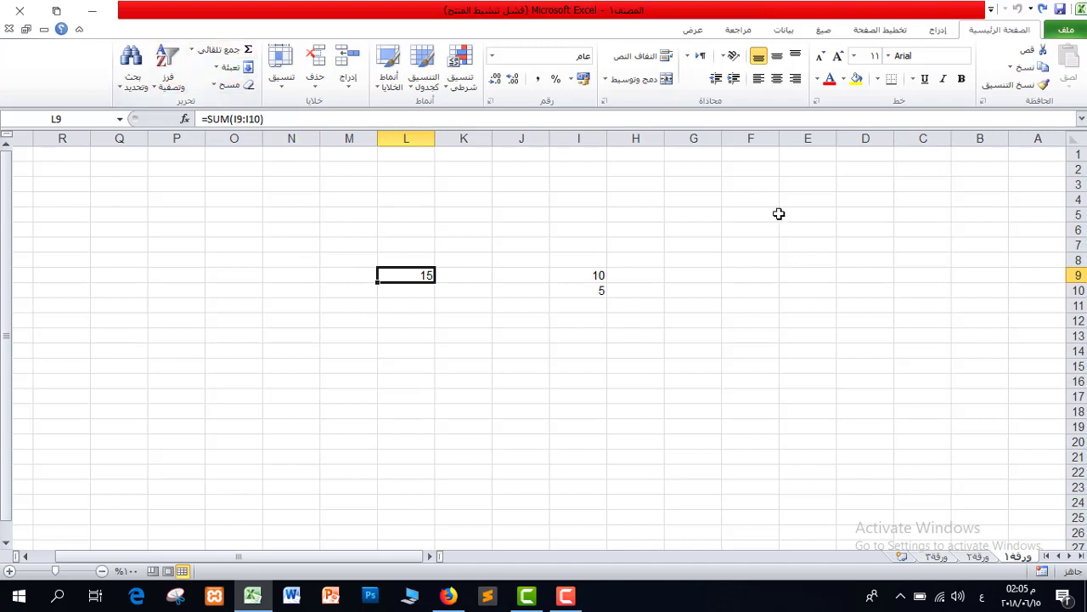
- Enter the values 50, 10, 60 and 70 down cells E6 to E9
left_click(817, 228)
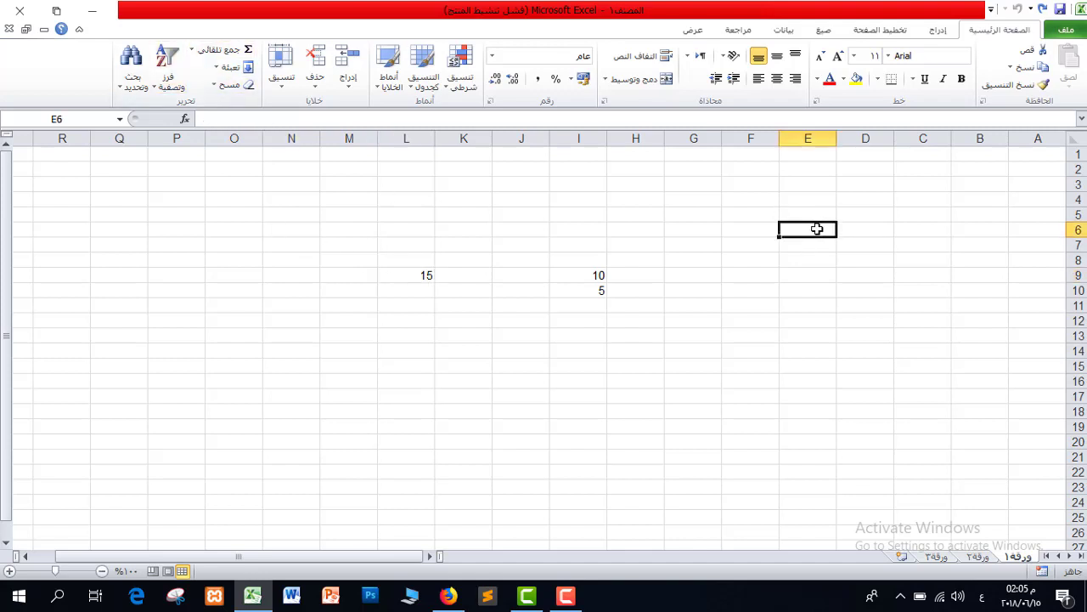
type("50")
key("Return")
type("10")
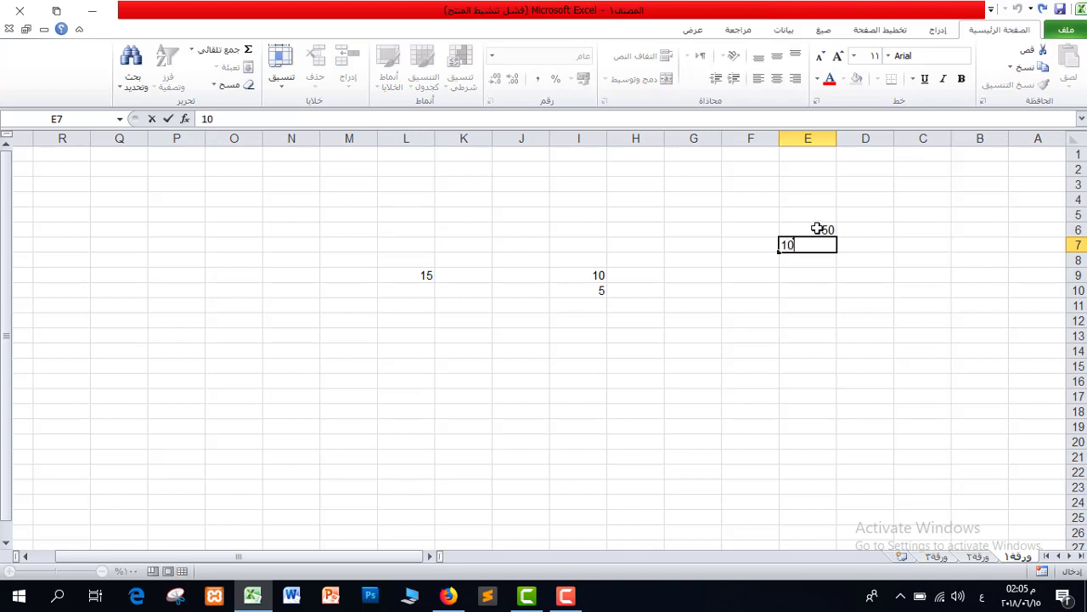
key("Return")
type("60")
key("Return")
type("70")
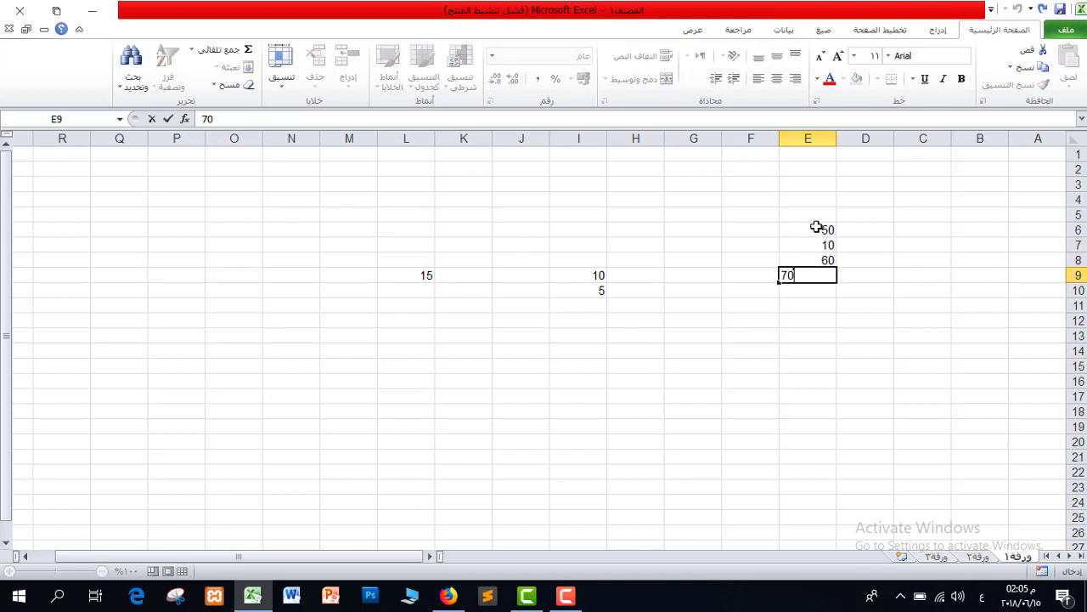
key("Return")
- Insert an AutoSum total in cell E13 that adds only the range E6:E9
left_click(807, 334)
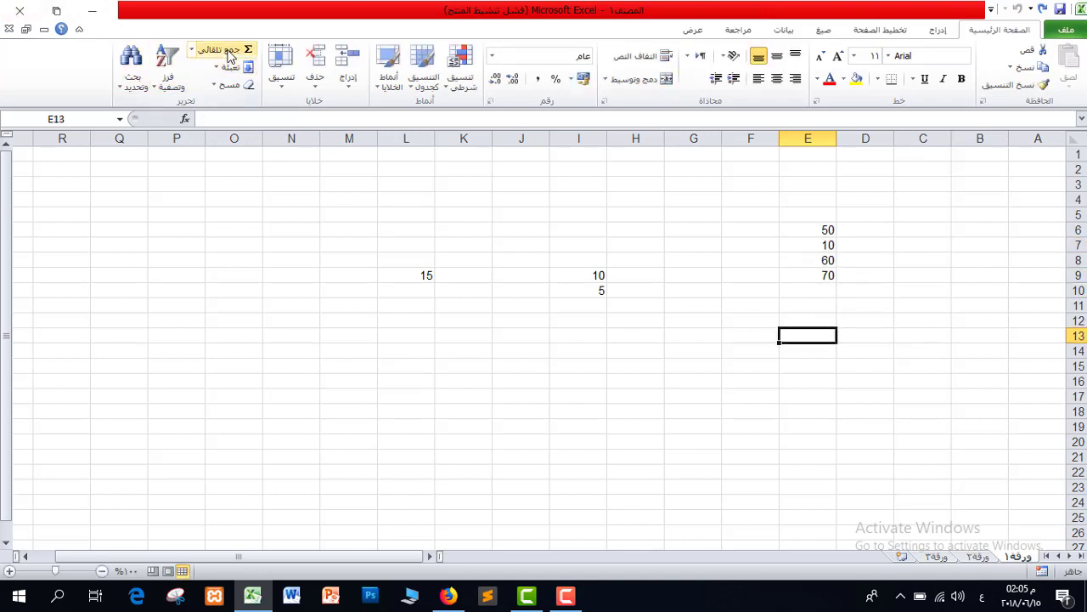
left_click(194, 54)
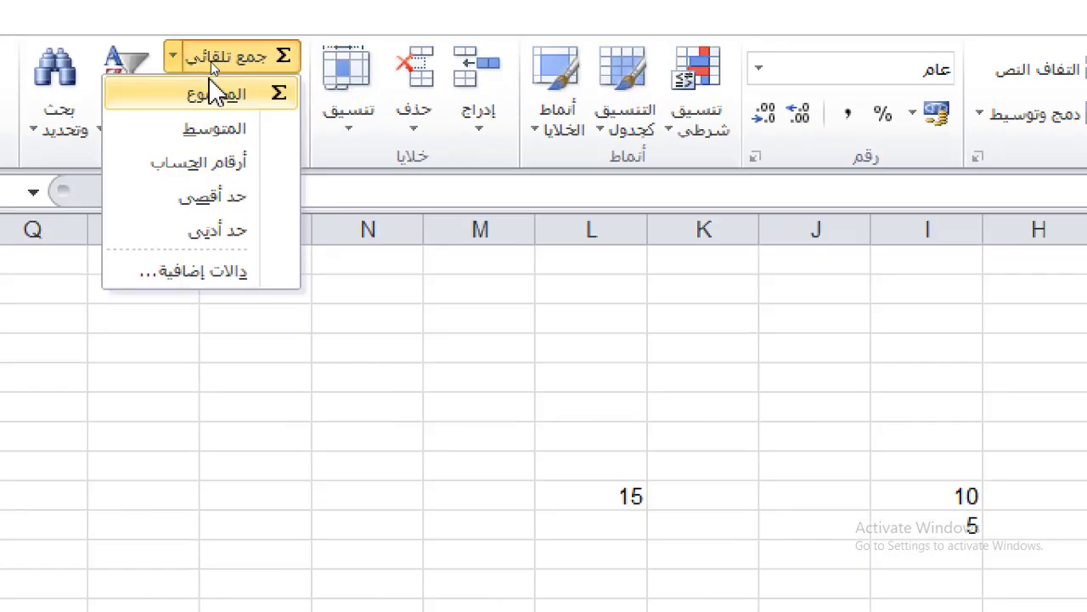
left_click(213, 69)
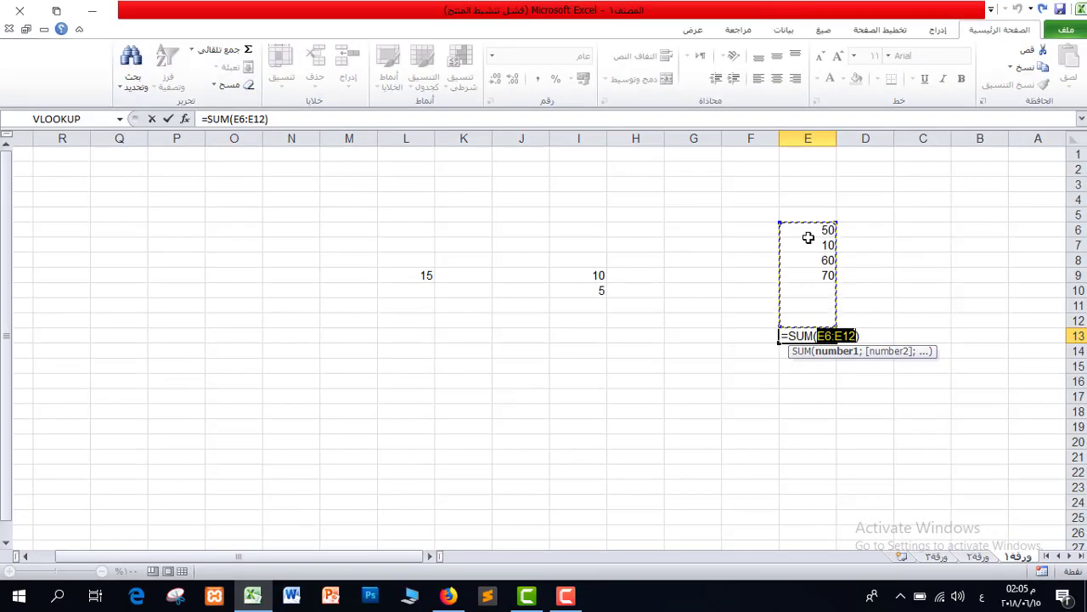
left_click_drag(808, 233, 820, 270)
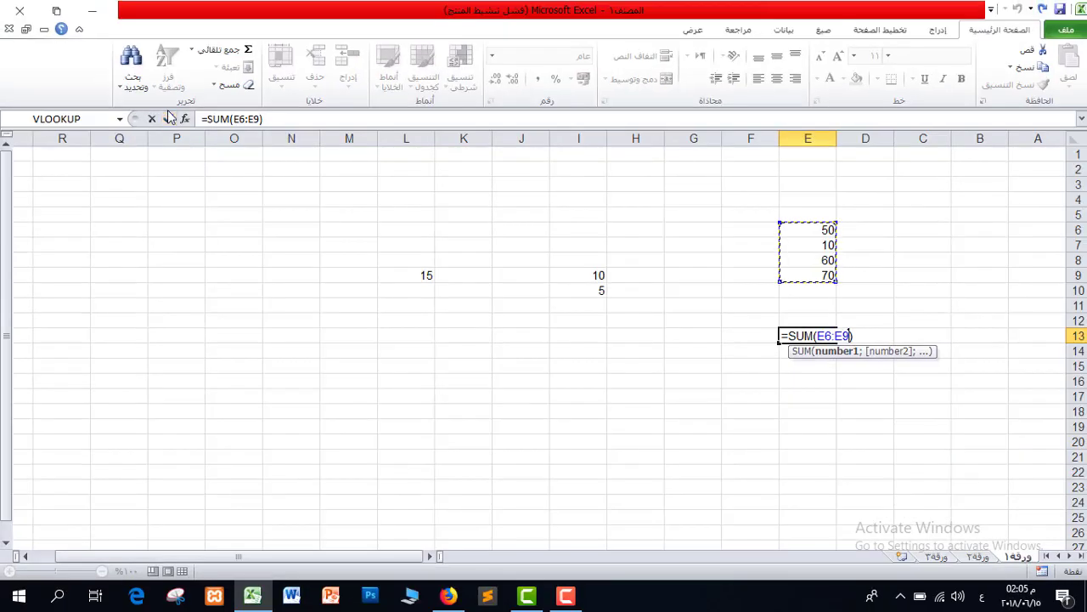
key("Return")
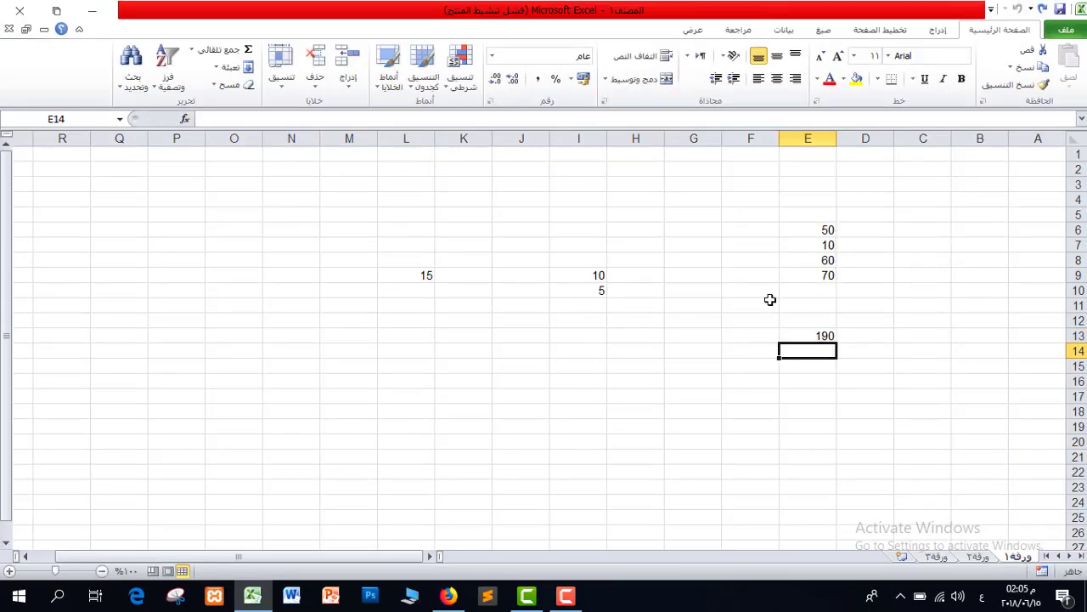
- Change the value in cell E6 to 60
left_click(821, 227)
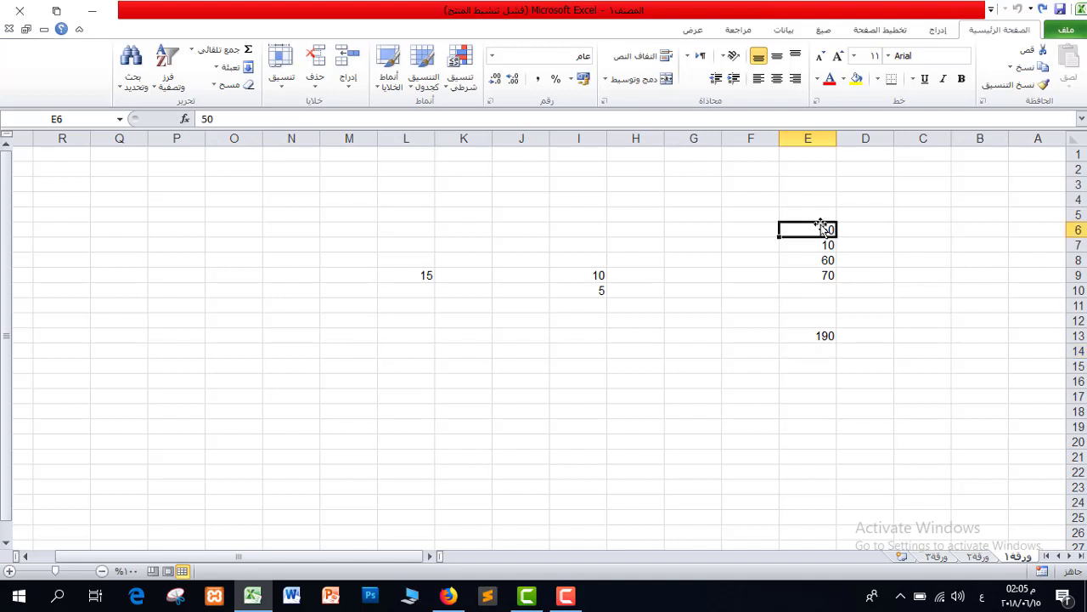
type("60")
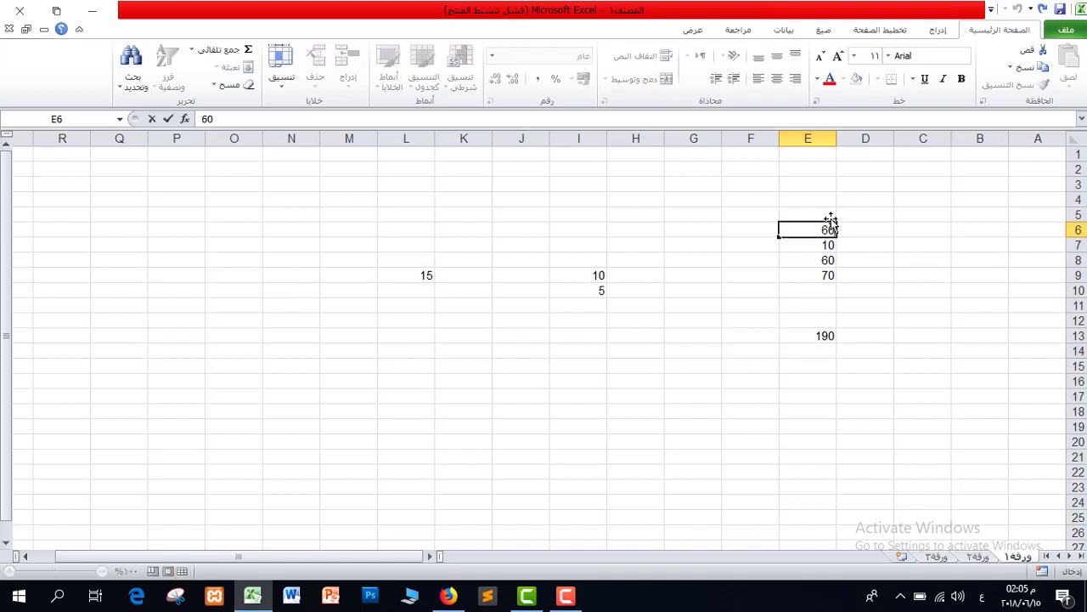
key("Return")
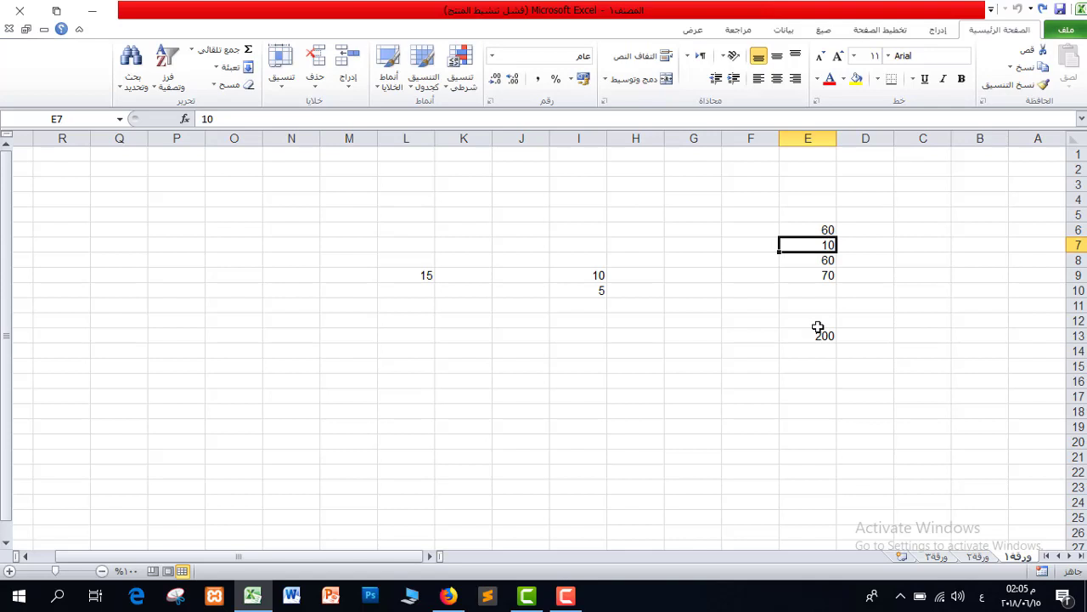
- Switch to the second worksheet, ورقة٢, and enter 60, 70 and 50 down cells E4 to E6
key("ctrl+Page_Down")
left_click(193, 51)
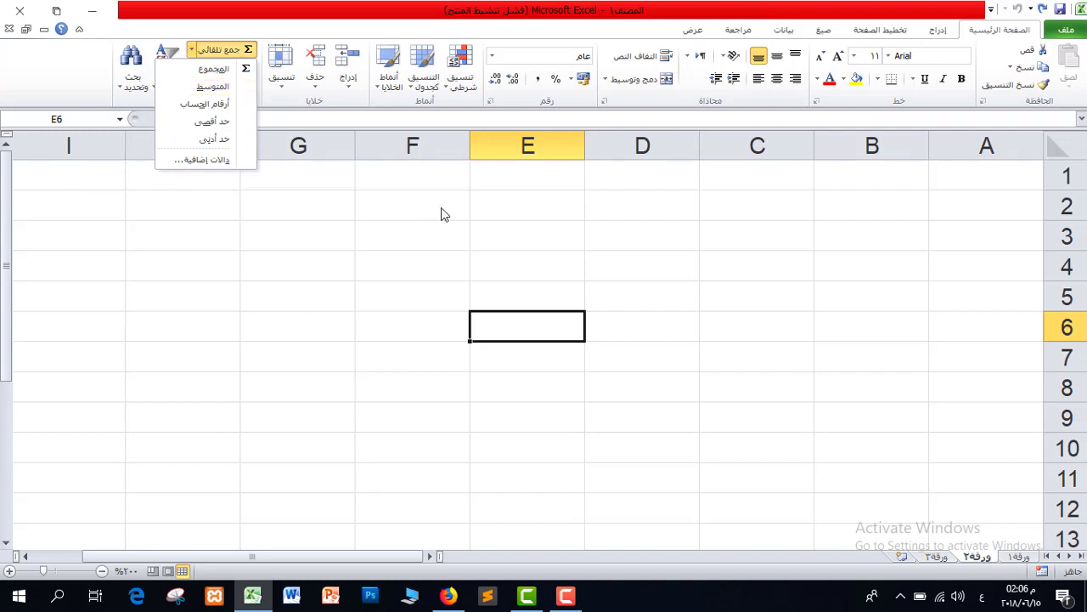
left_click(512, 265)
type("60")
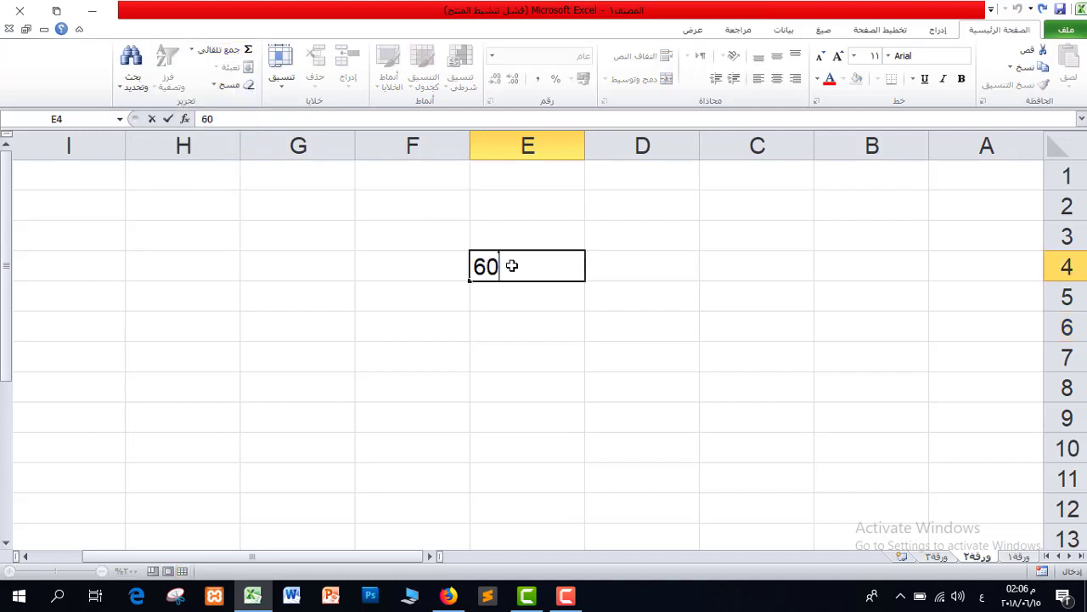
key("Return")
type("70")
key("Return")
type("50")
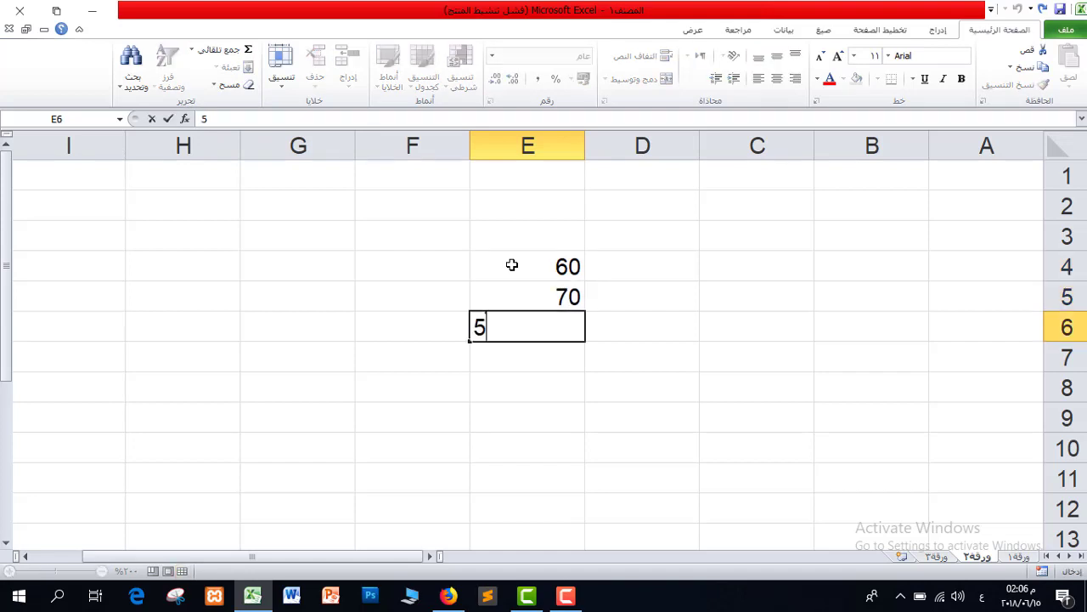
key("Return")
- Insert an AVERAGE formula in cell E9 covering the range E4:E6
left_click(530, 405)
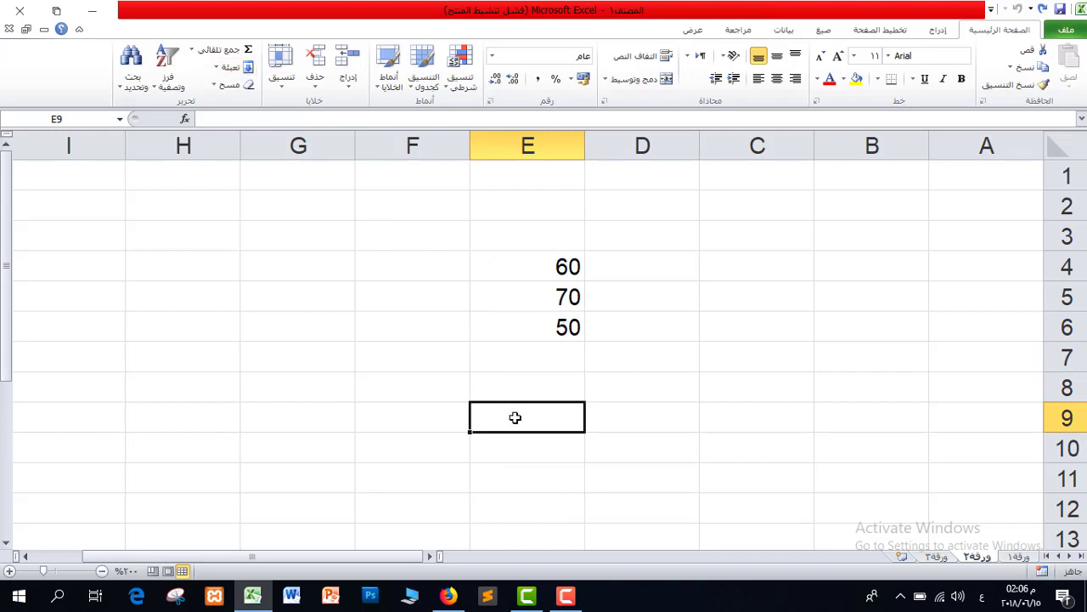
left_click(193, 53)
left_click(196, 86)
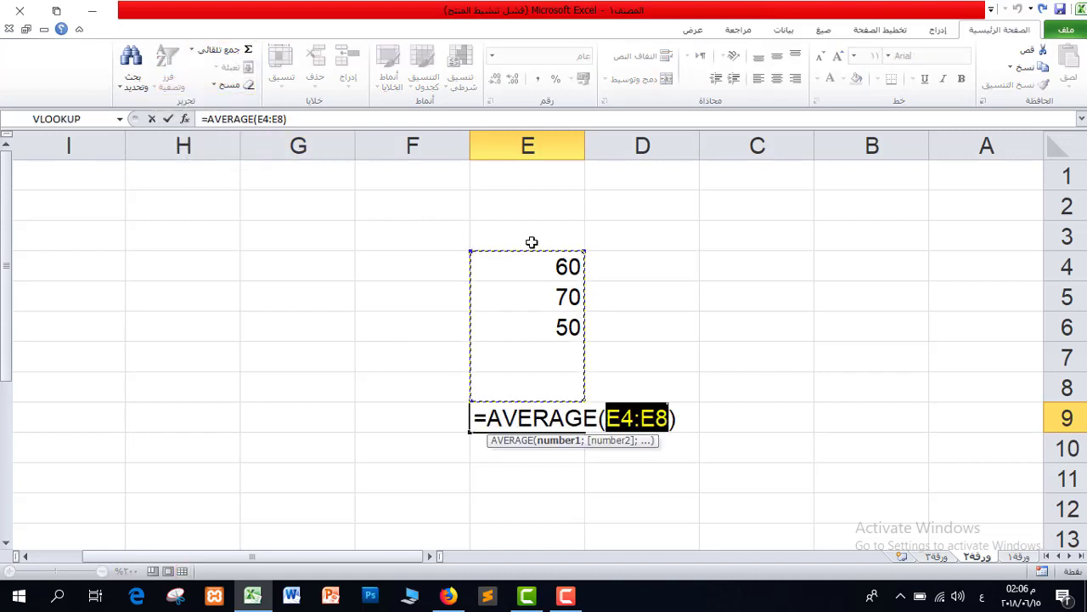
left_click_drag(557, 257, 568, 327)
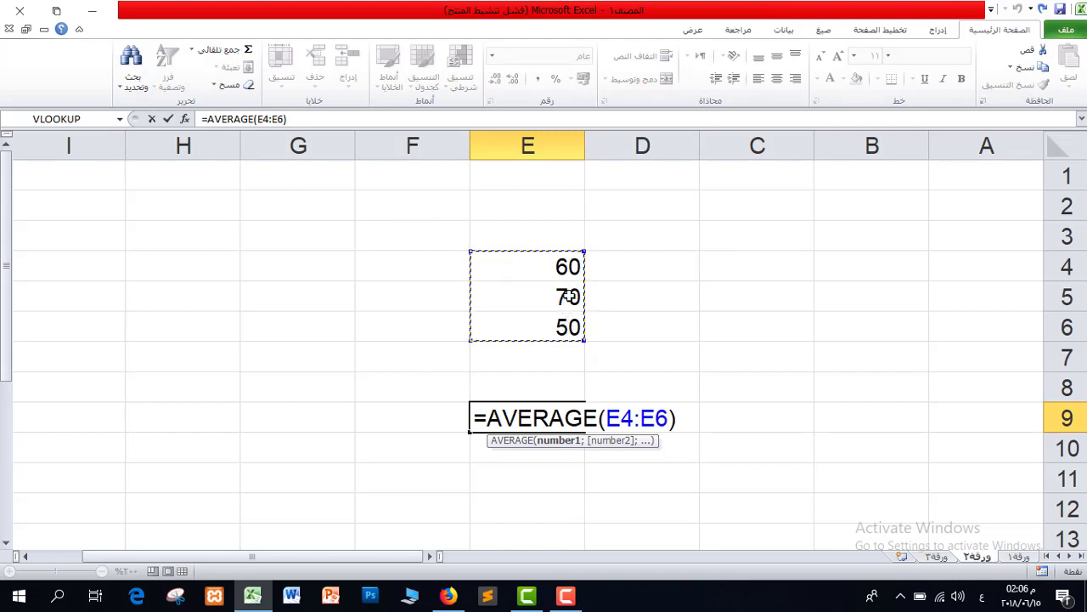
key("Return")
left_click(559, 420)
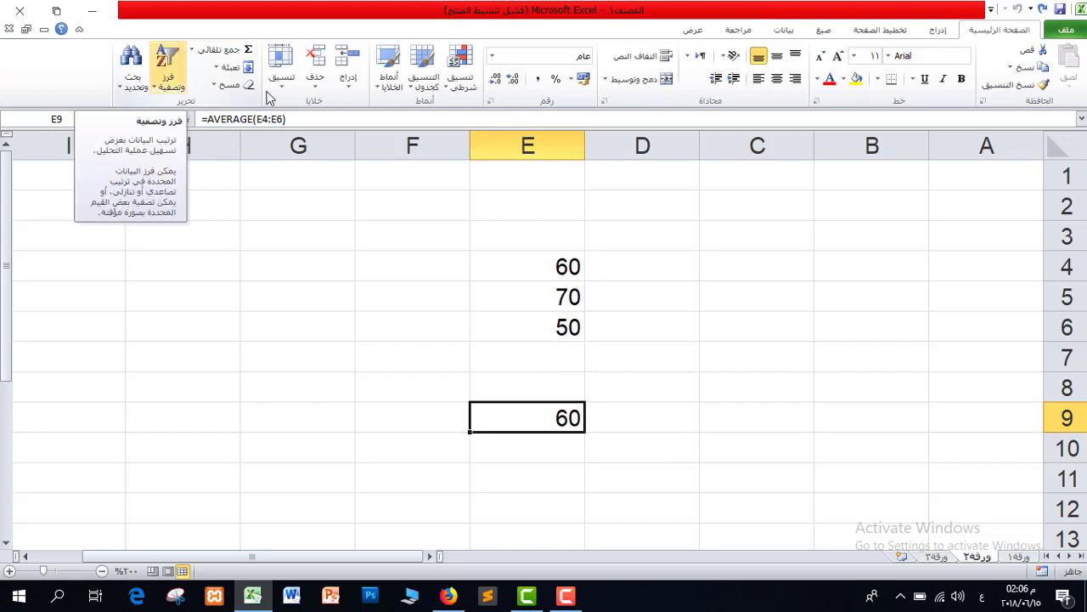
left_click_drag(546, 324, 561, 265)
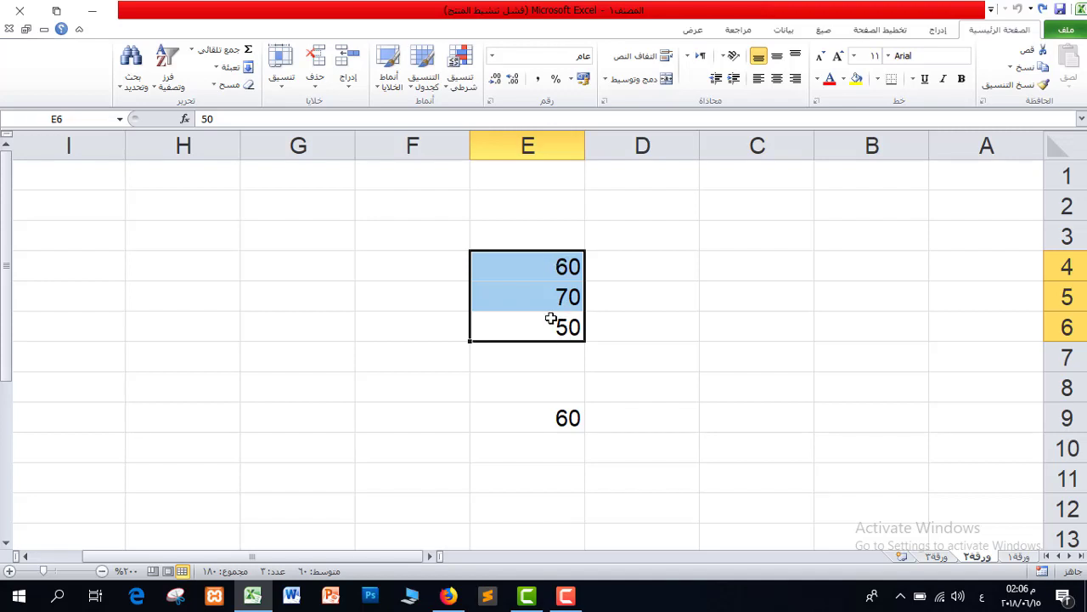
left_click(553, 418)
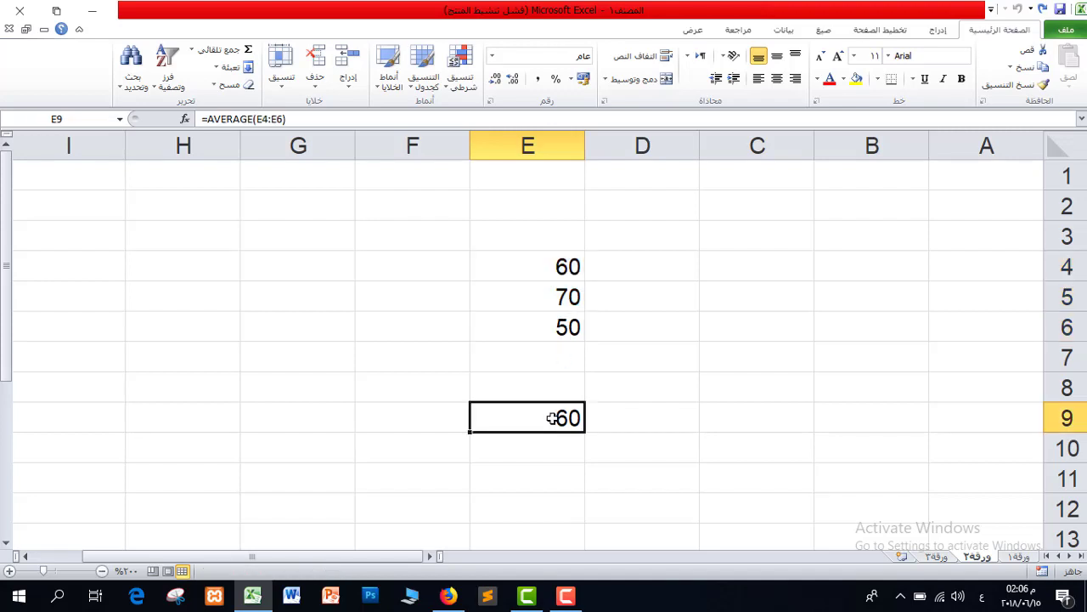
left_click(412, 326)
left_click(192, 50)
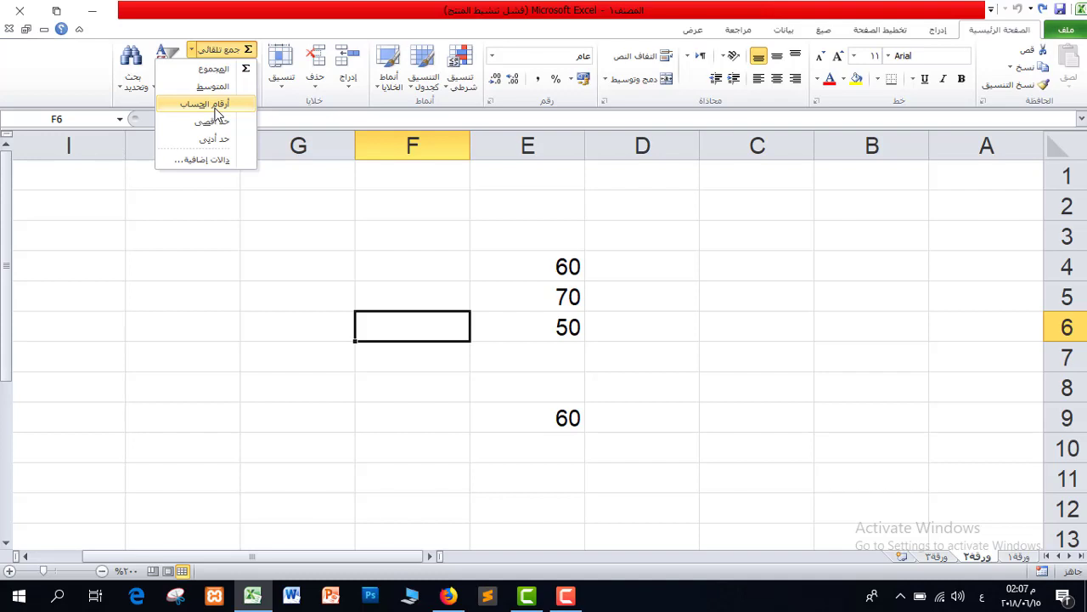
left_click(557, 478)
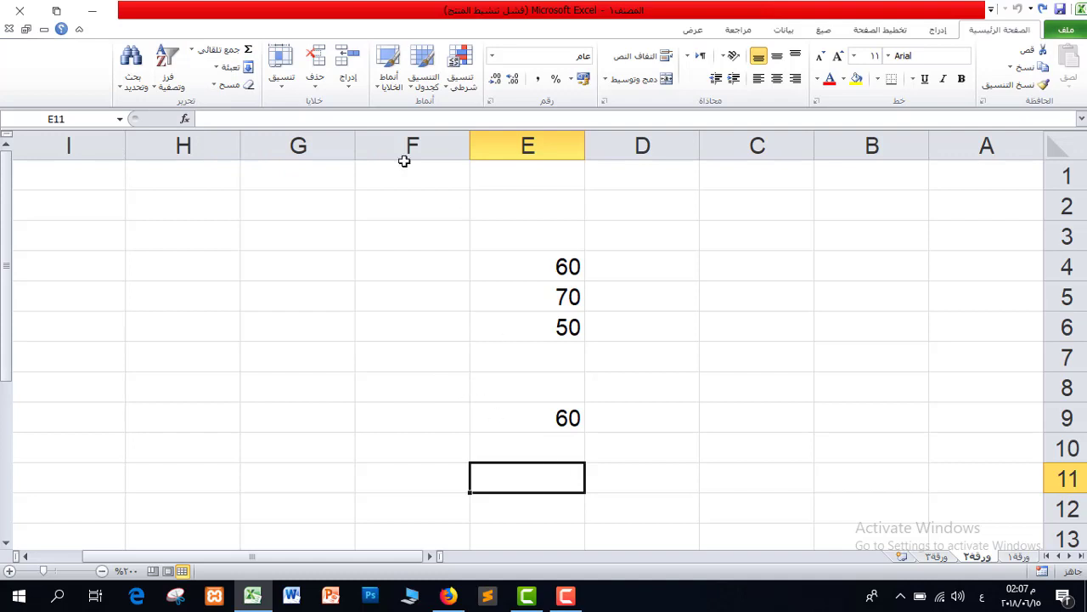
left_click_drag(565, 257, 564, 389)
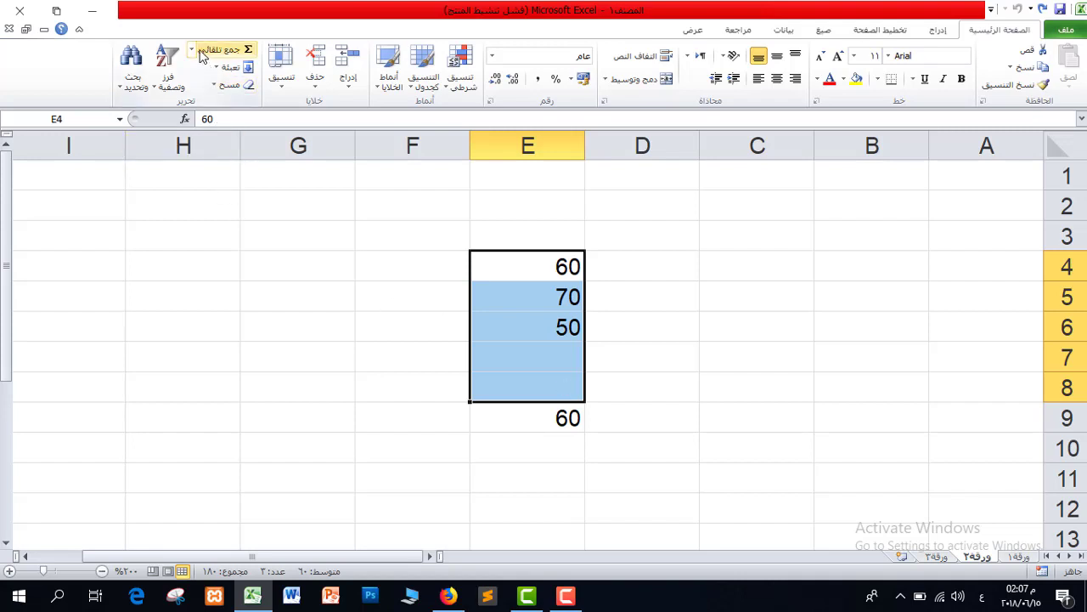
left_click(548, 480)
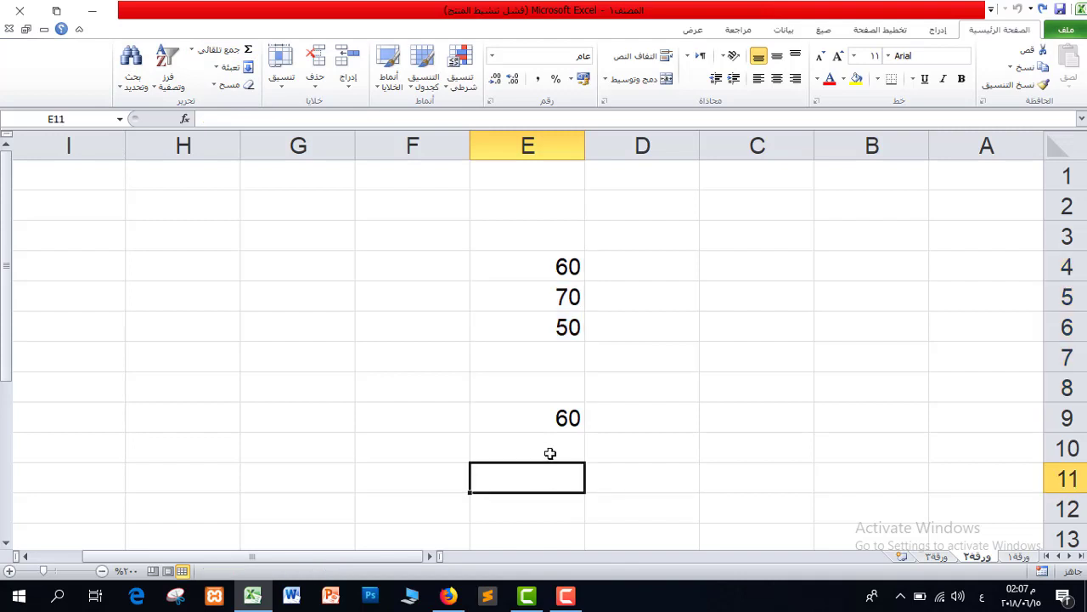
- Insert a COUNT formula in cell E10 covering the range E4:E8
left_click(552, 443)
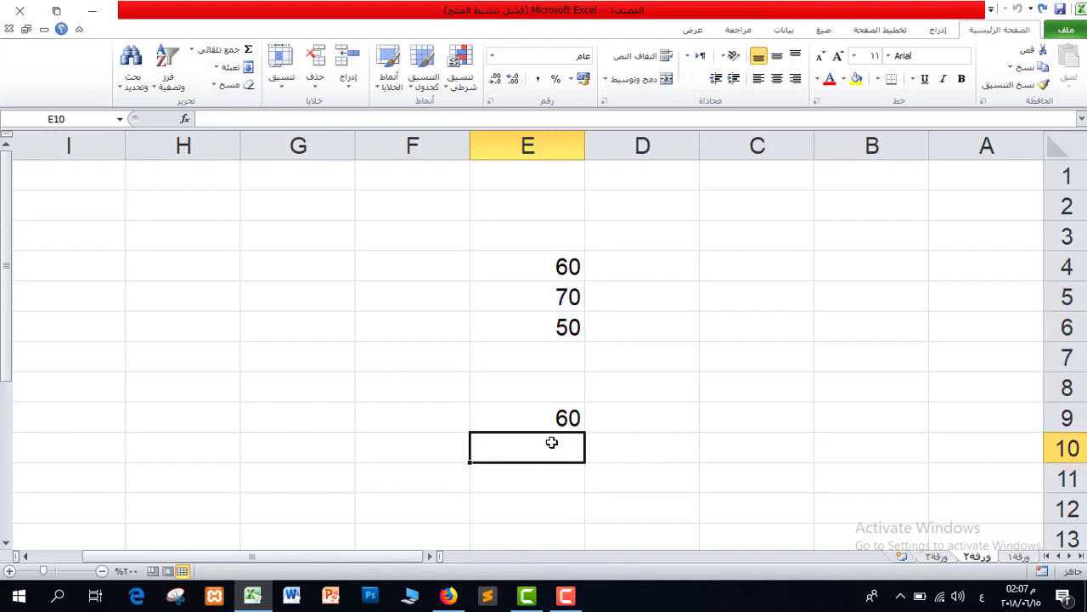
left_click(194, 53)
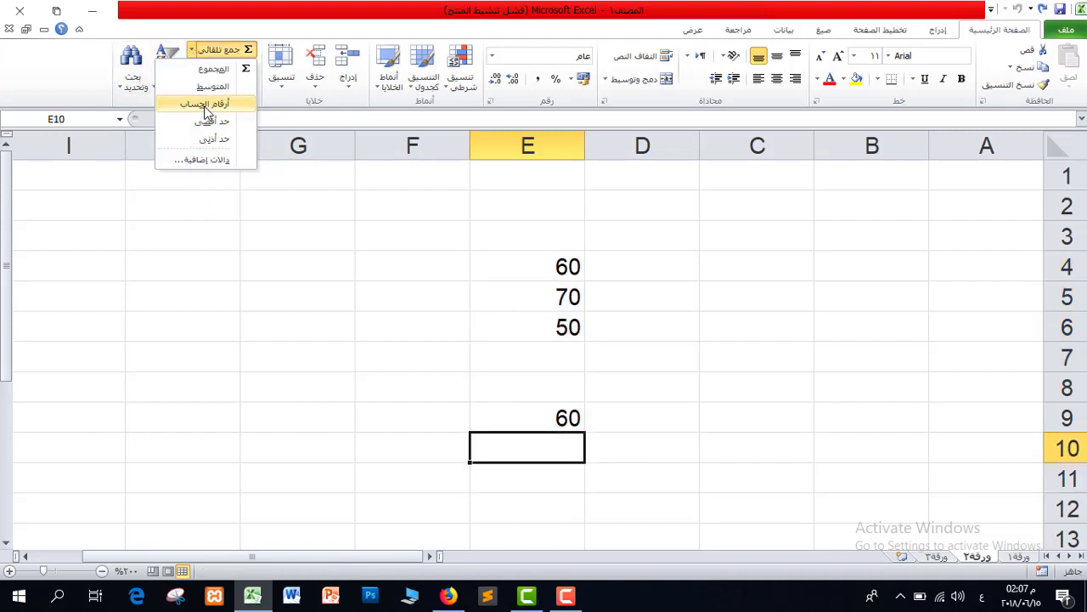
left_click(208, 110)
left_click_drag(553, 256, 551, 384)
key("Return")
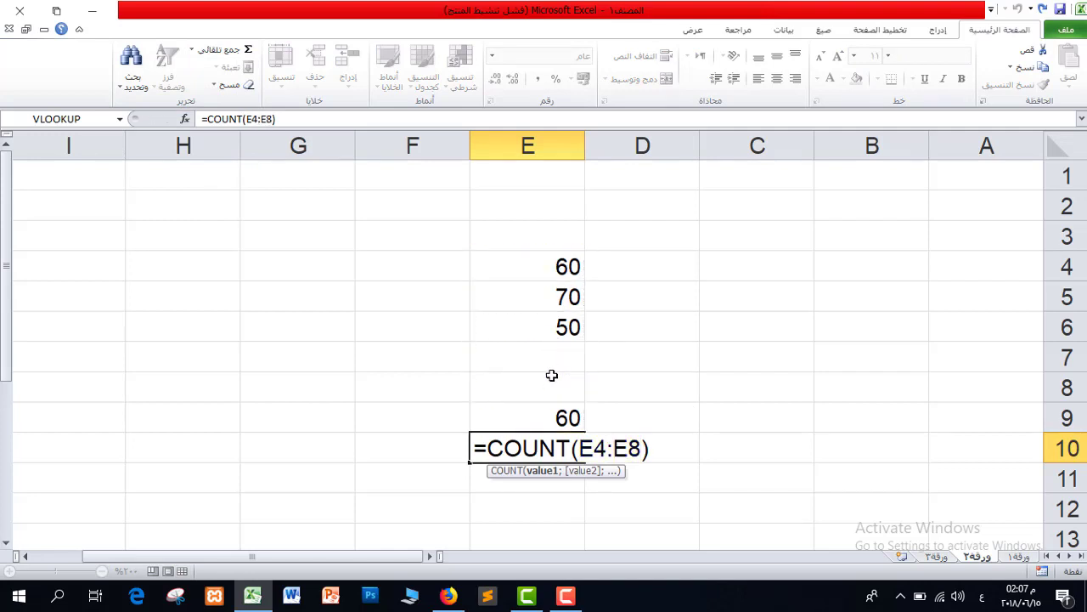
left_click(556, 448)
left_click_drag(555, 381, 557, 268)
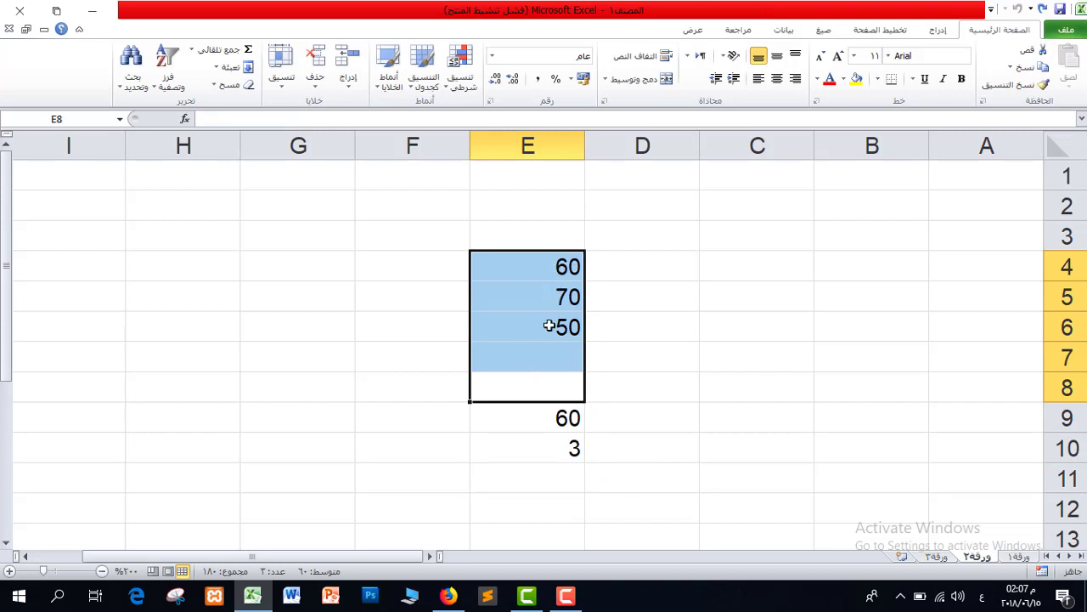
- Insert a MAX formula in cell E11 covering the range E4:E6
left_click(555, 479)
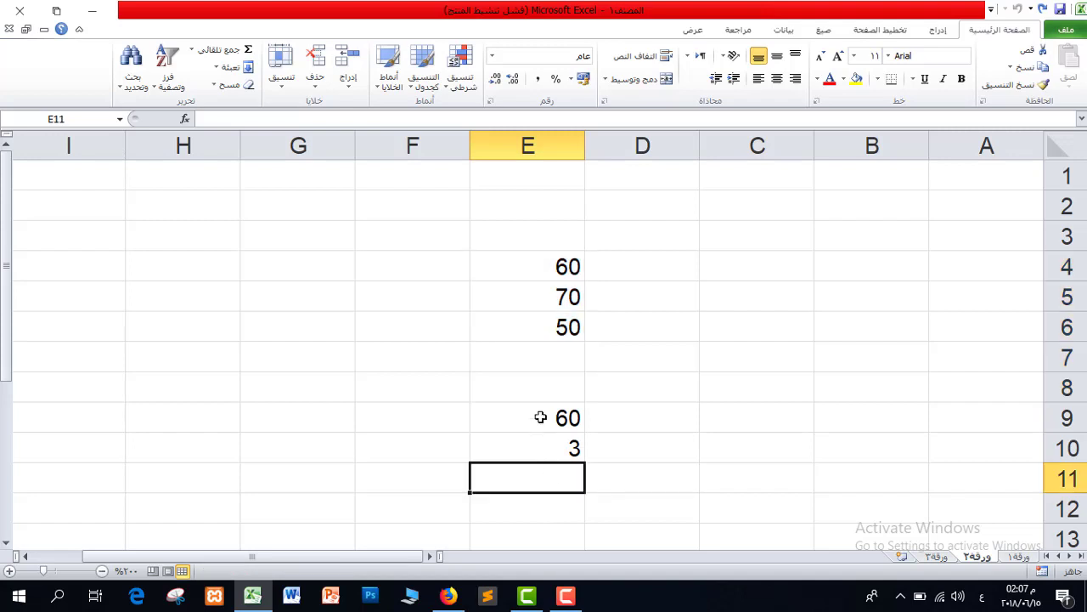
left_click(192, 51)
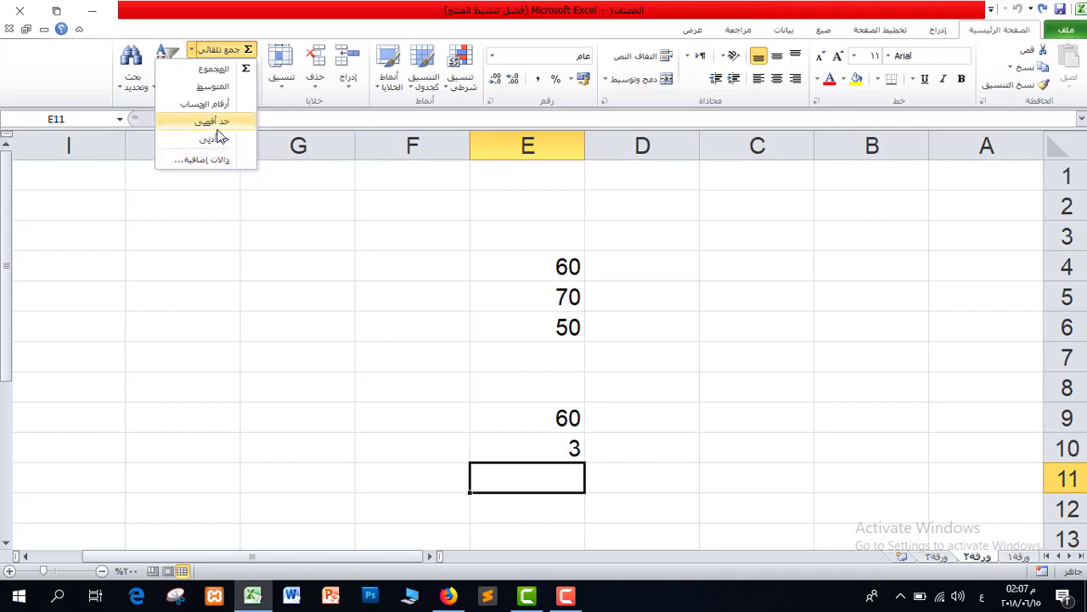
left_click(554, 467)
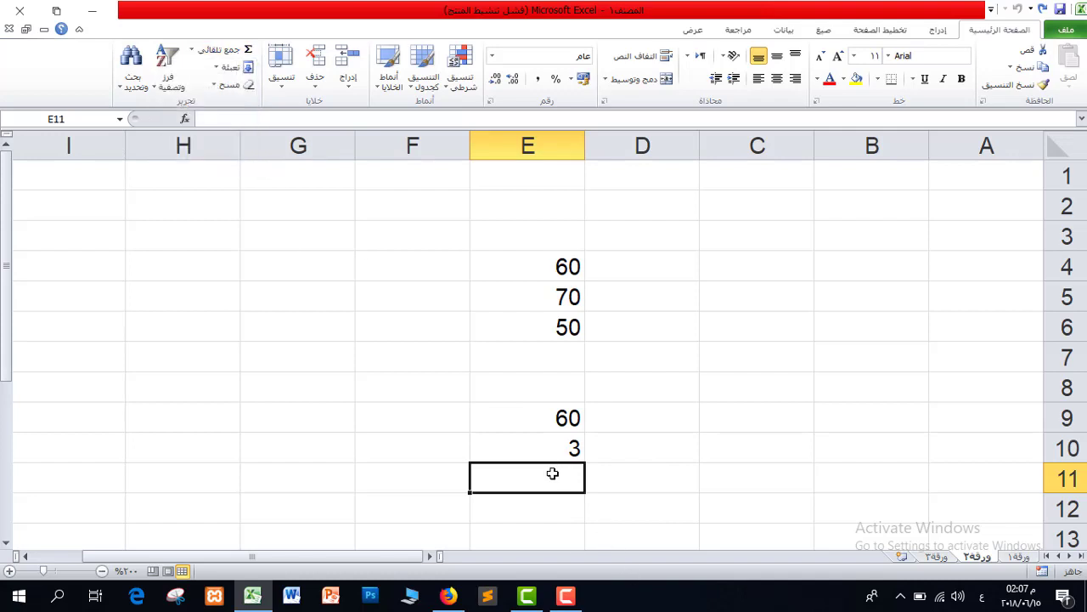
left_click(192, 49)
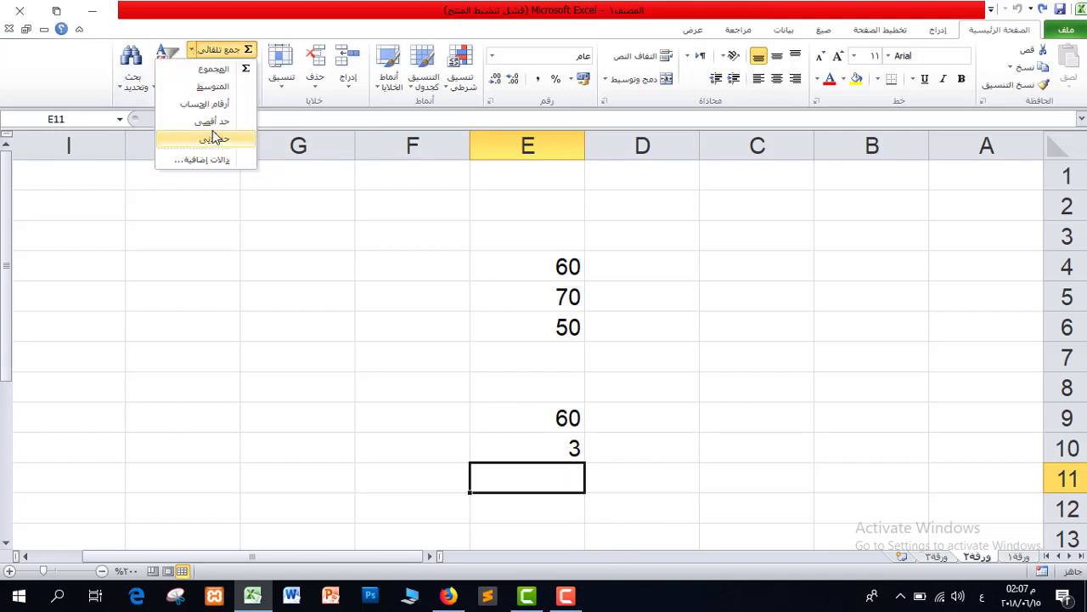
left_click(209, 123)
left_click_drag(555, 251, 557, 319)
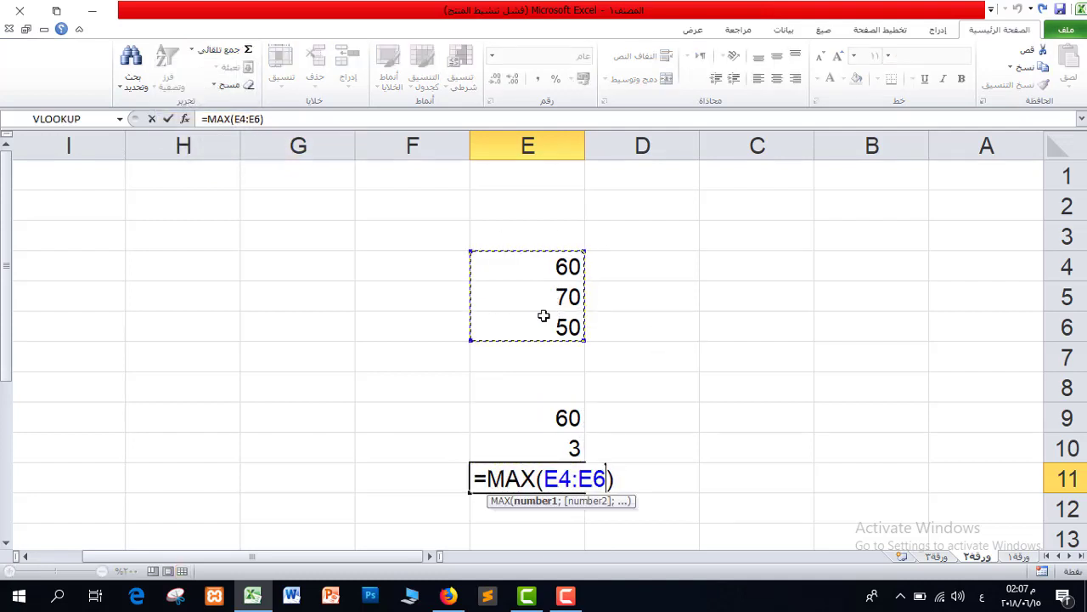
key("Return")
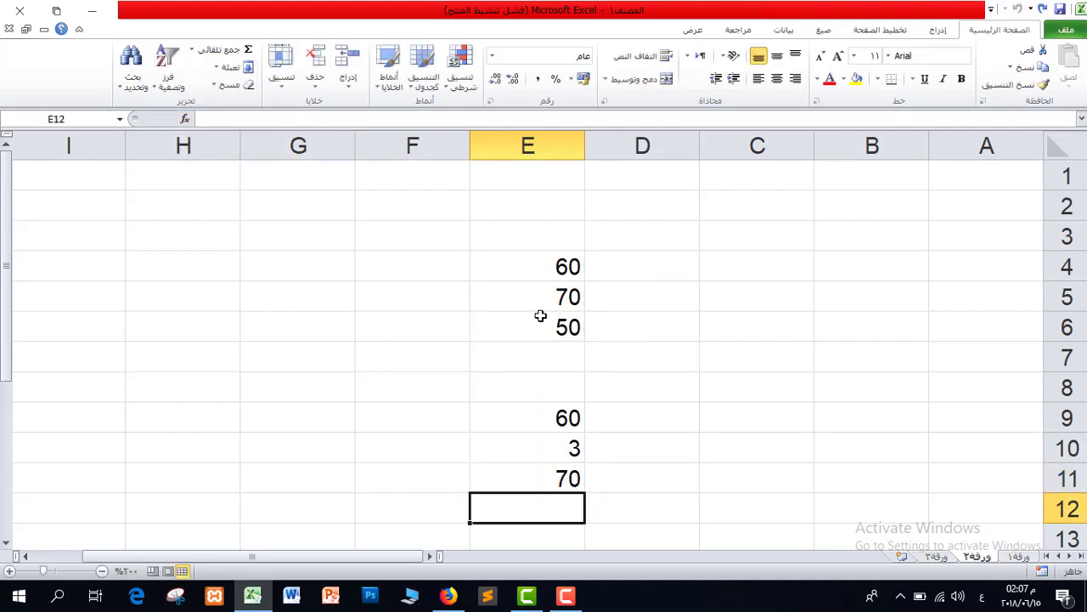
left_click(560, 486)
left_click(552, 502)
left_click(191, 51)
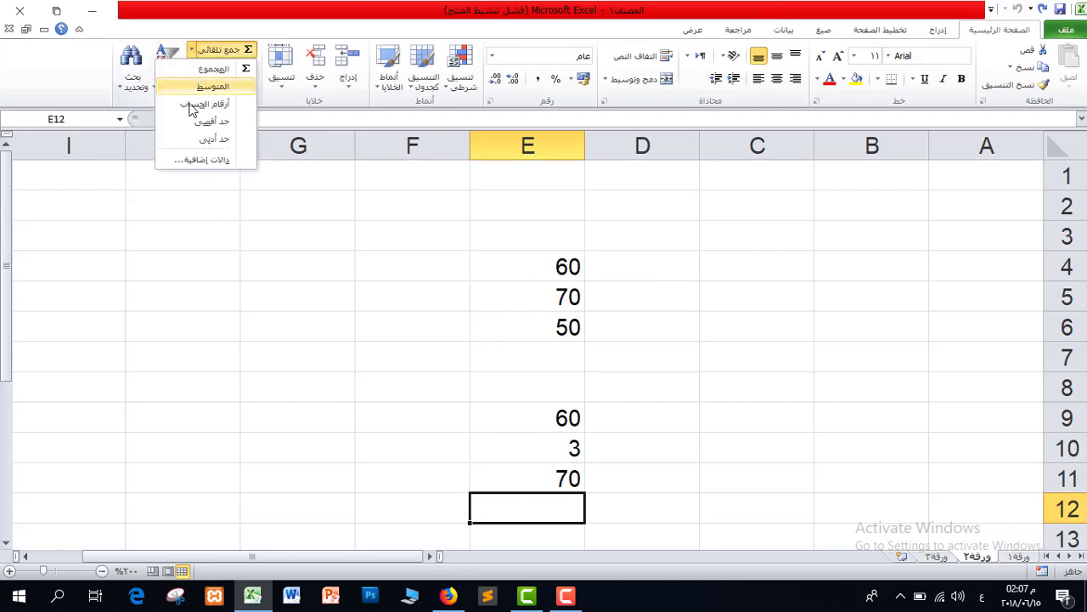
left_click(204, 139)
key("Escape")
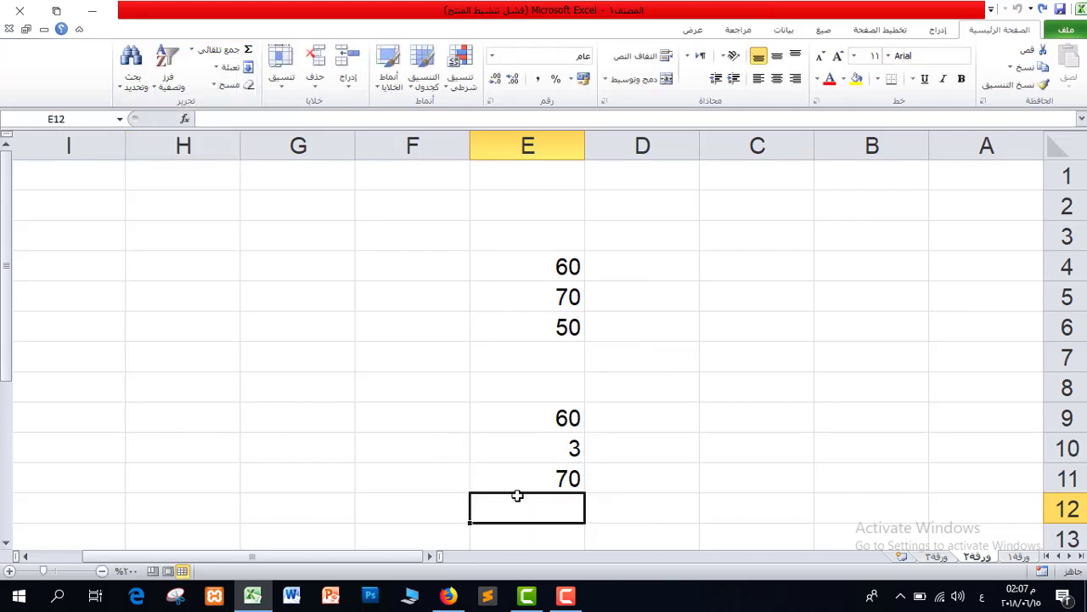
- Insert a MIN formula in cell E12 covering the range E4:E6
left_click(192, 51)
left_click(207, 140)
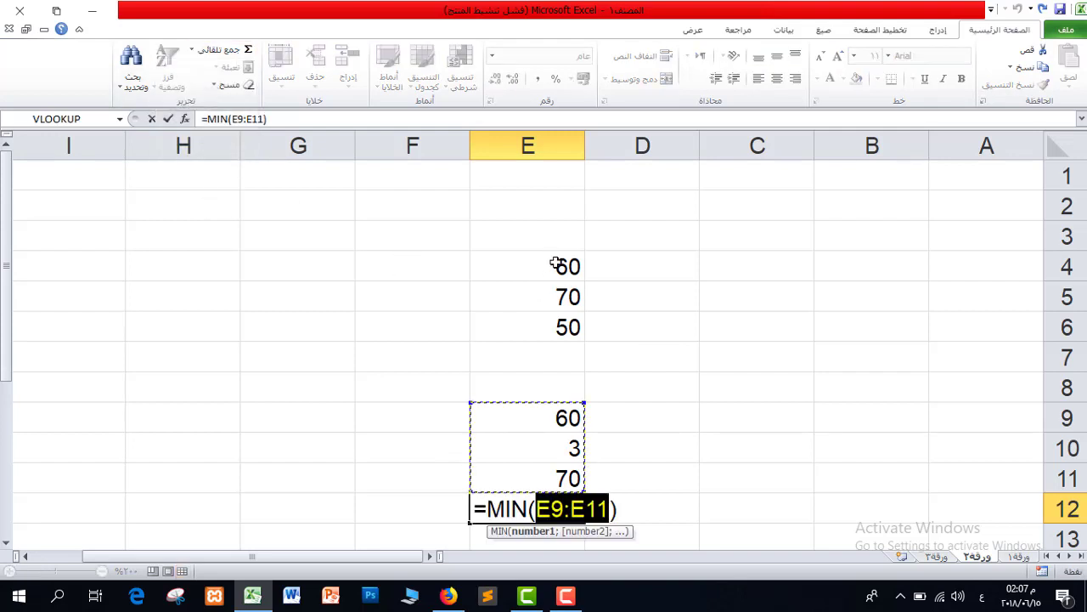
left_click_drag(558, 262, 558, 323)
key("Return")
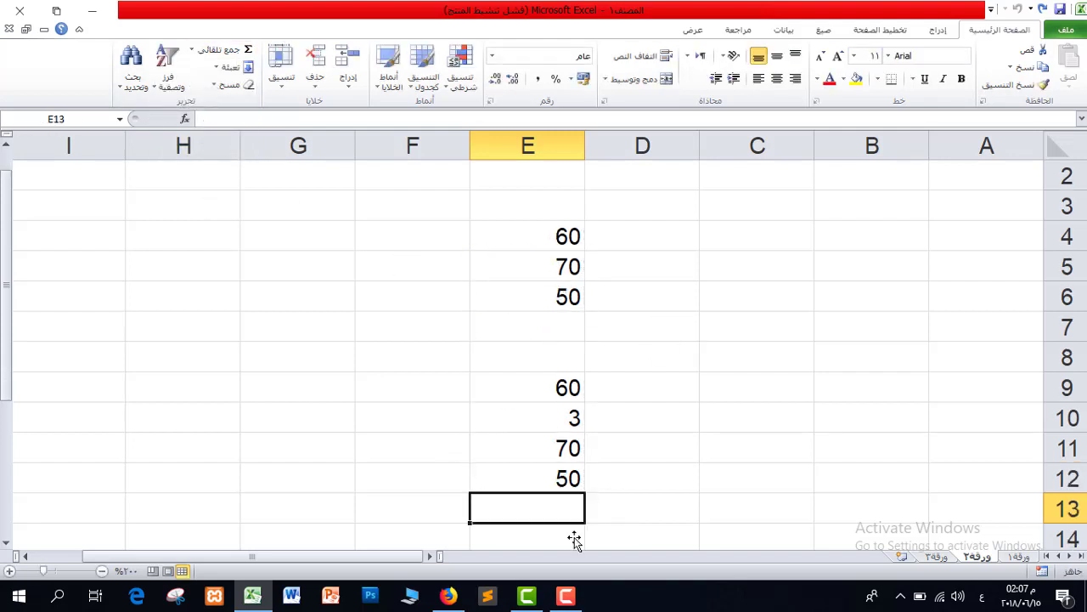
left_click_drag(563, 478, 561, 447)
left_click(560, 291)
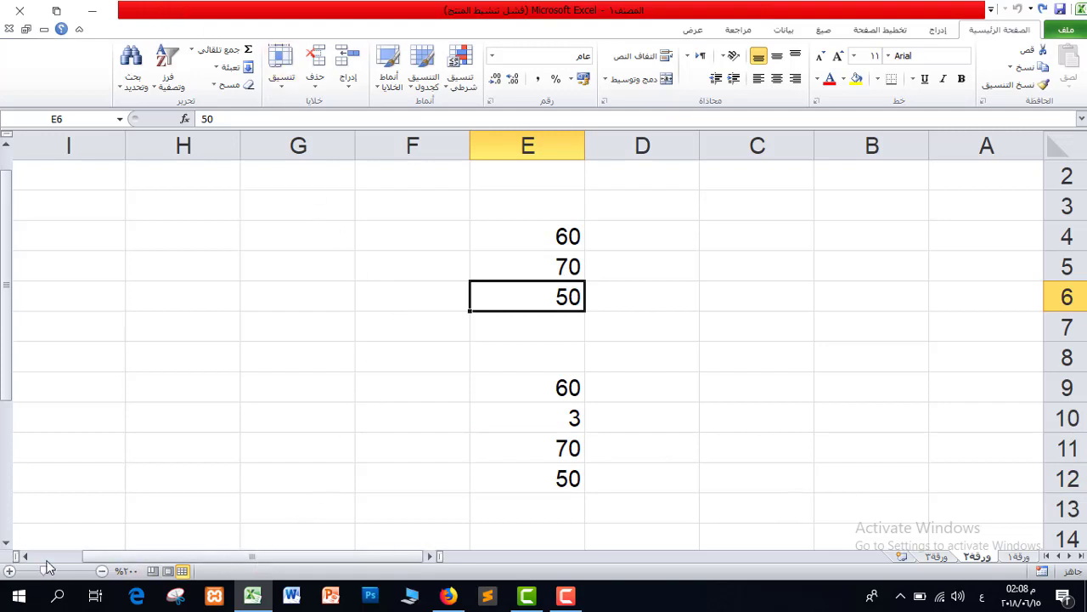
- Switch to the third worksheet, ورقة٣, and enter the headers الدرس in cell B2 and الدرجة in cell C2
type("الدوس")
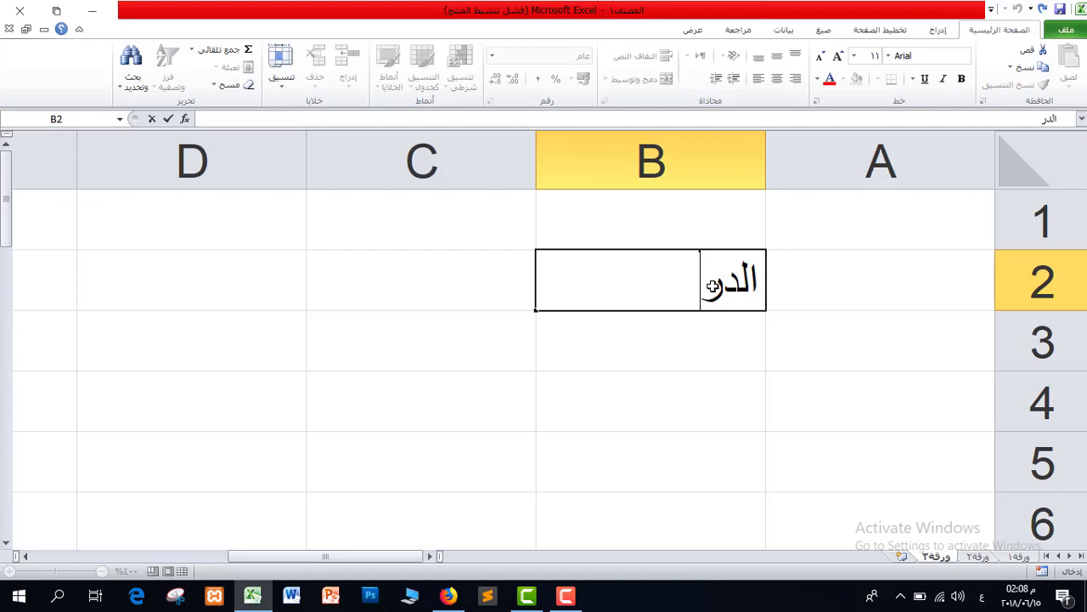
key("Tab")
type("الد")
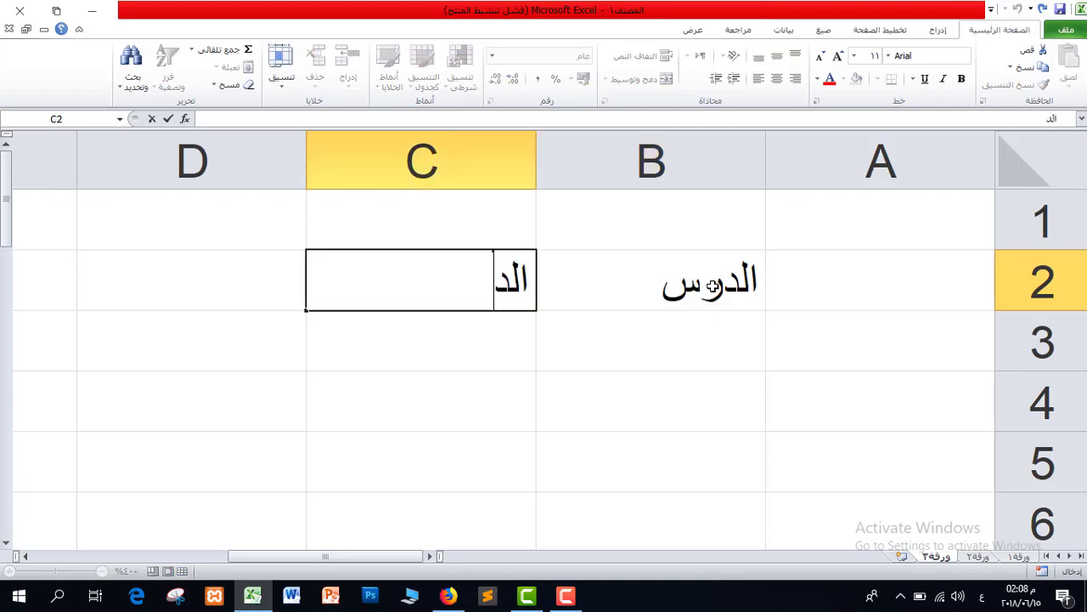
type("رجة")
key("Return")
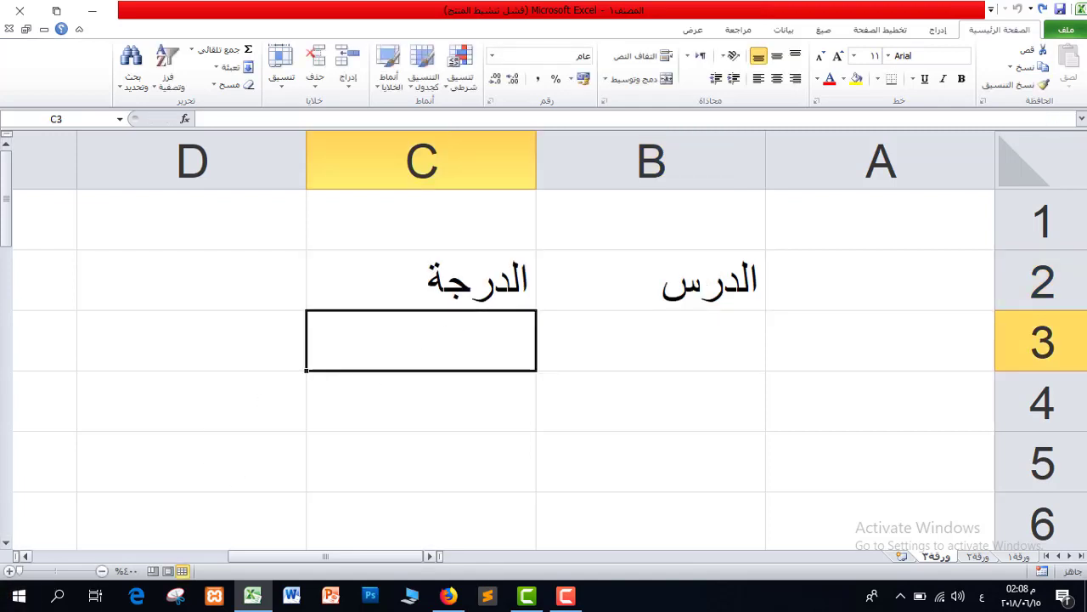
- Enter the subjects اسلامية, عربي, فيزياء, حاسوب and رياضيات down cells B3 to B7
scroll(744, 310, "down", 2)
left_click(744, 310)
type("اسلامية")
key("Return")
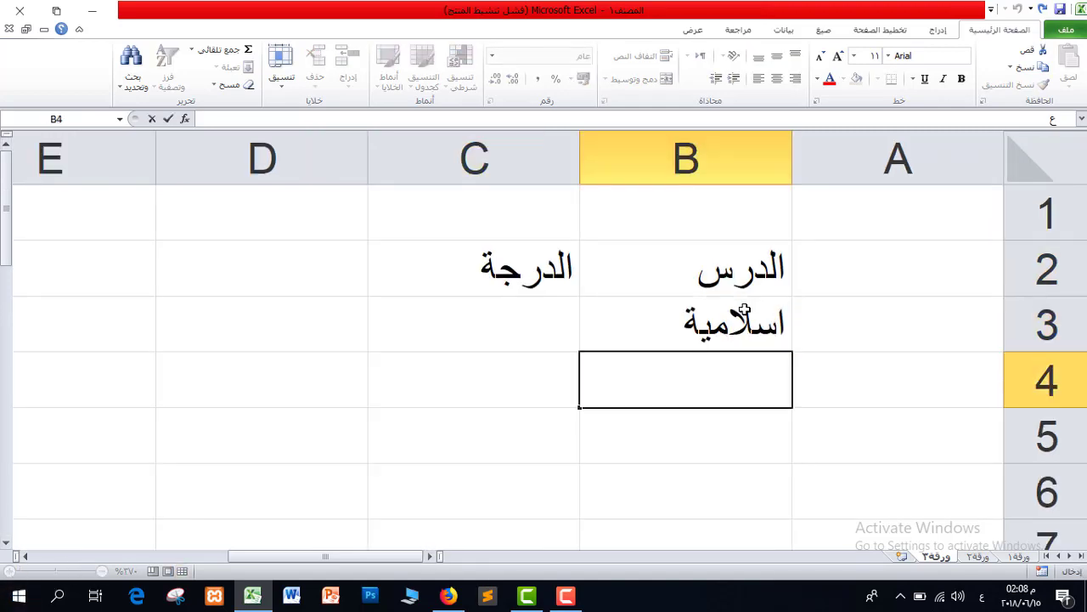
type("عربي")
key("Return")
type("فيزياء")
key("Return")
type("حاسوب")
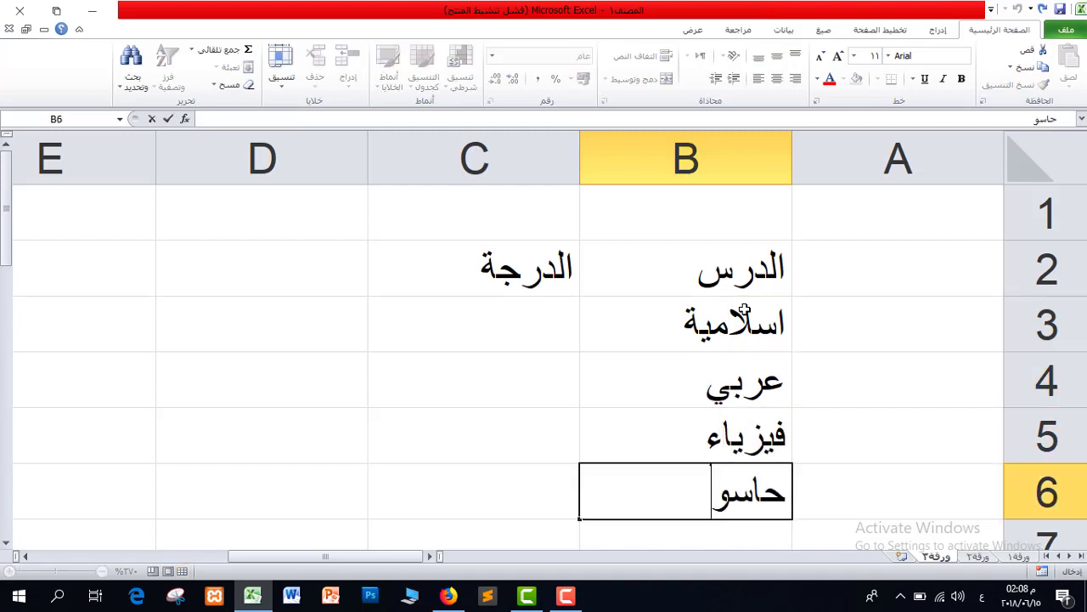
key("Return")
type("رياضيات")
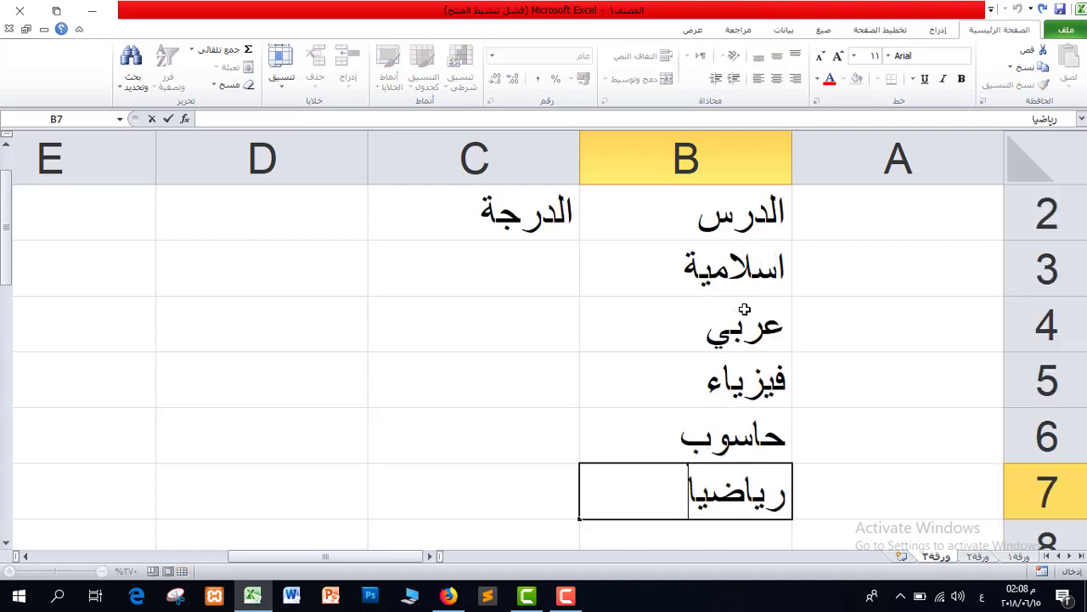
- Enter the grades 90, 50, 30, 90 and 60 down cells C3 to C7
left_click(511, 246)
type("90")
key("Return")
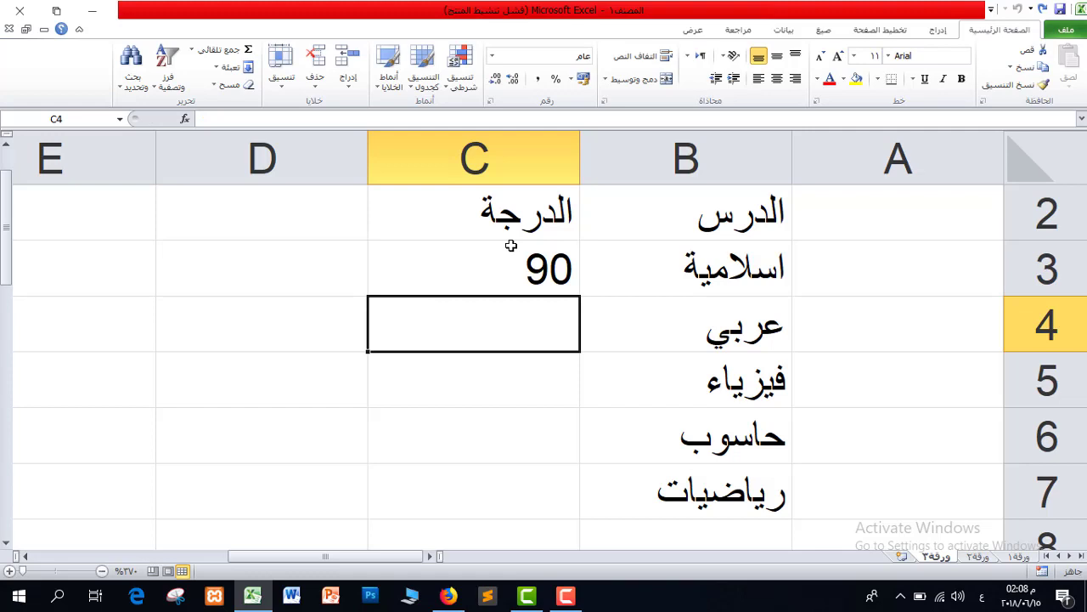
type("50")
key("Return")
type("30")
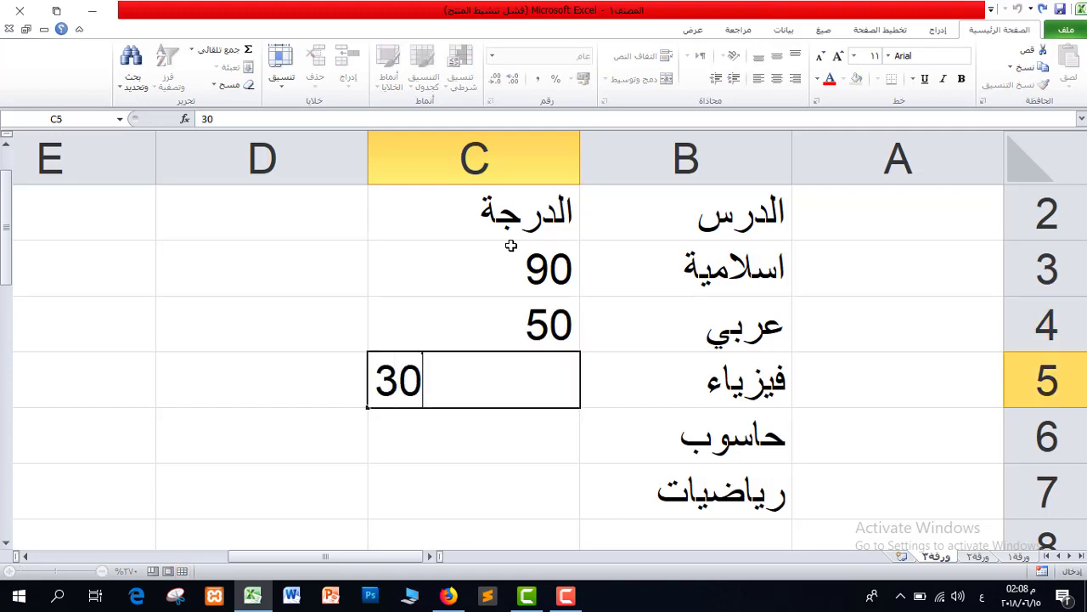
key("Return")
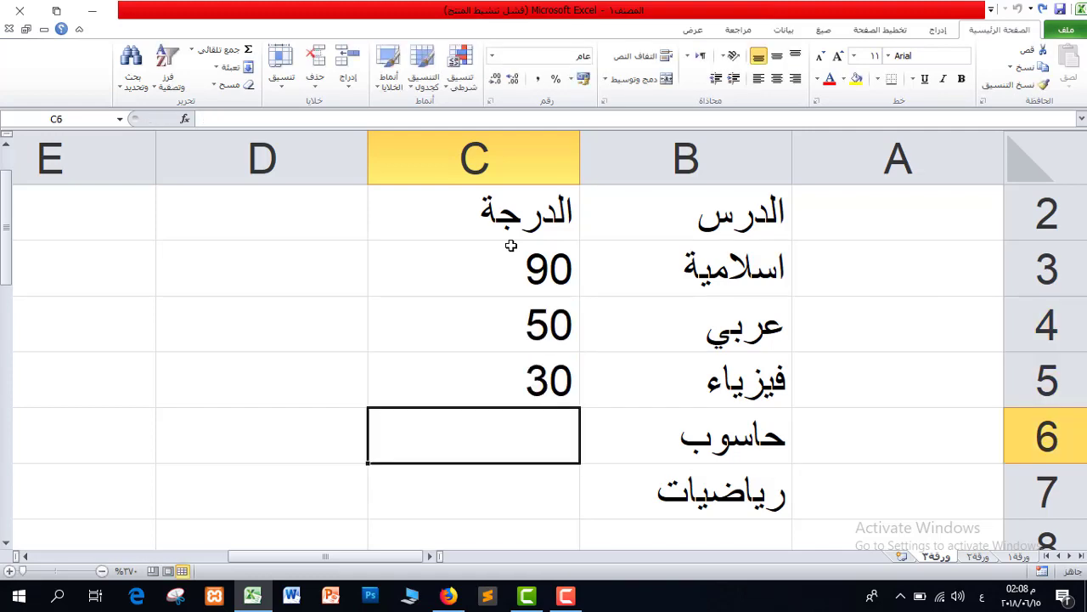
type("90")
key("Return")
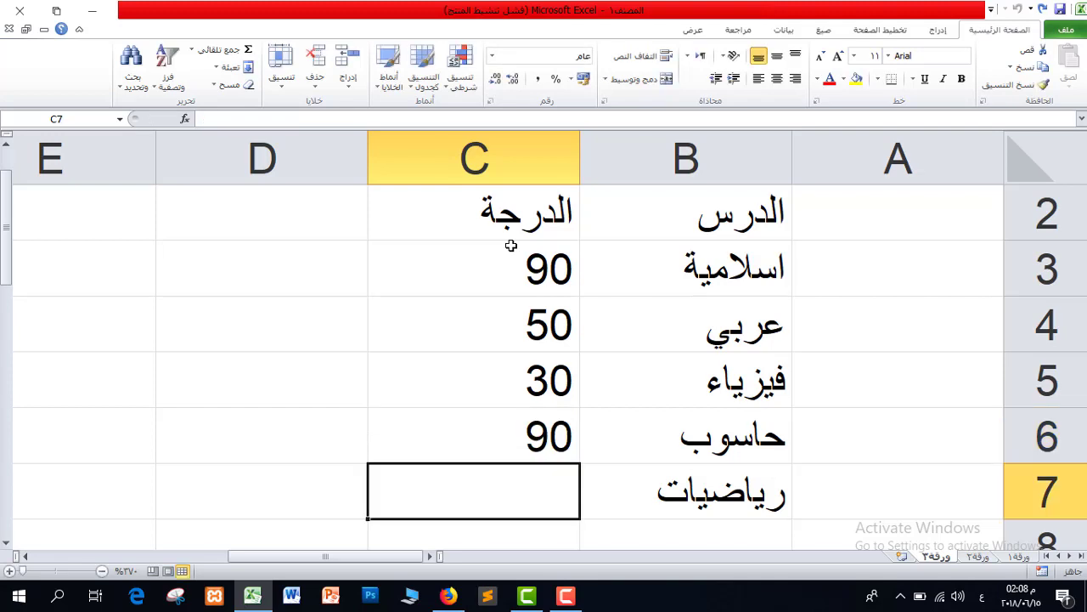
type("60")
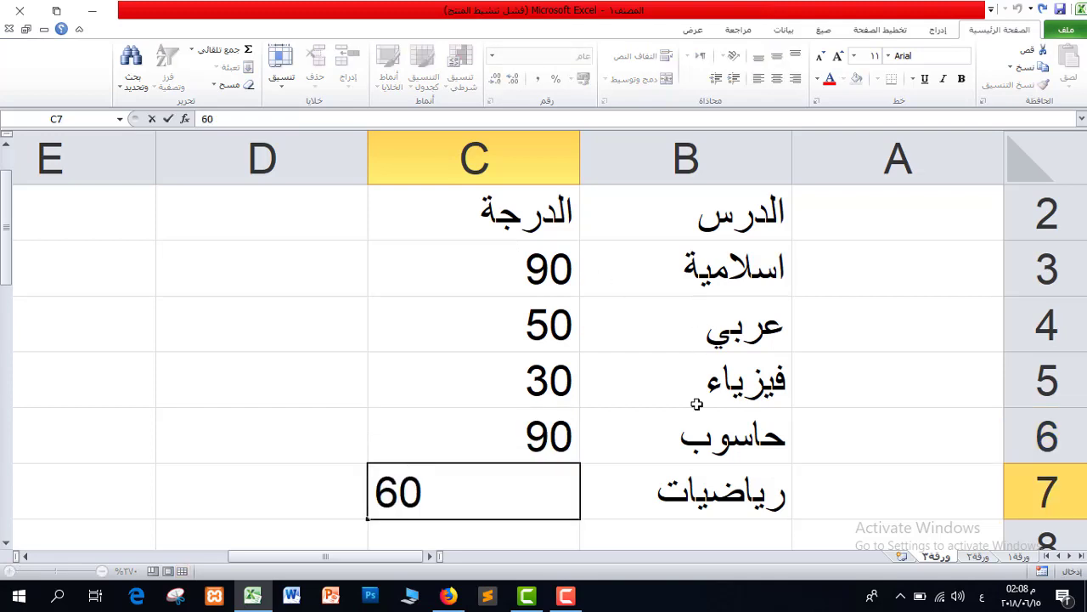
- Enter the label مجموع الدروس in cell D3 and fit the width of column D to it
left_click(248, 261)
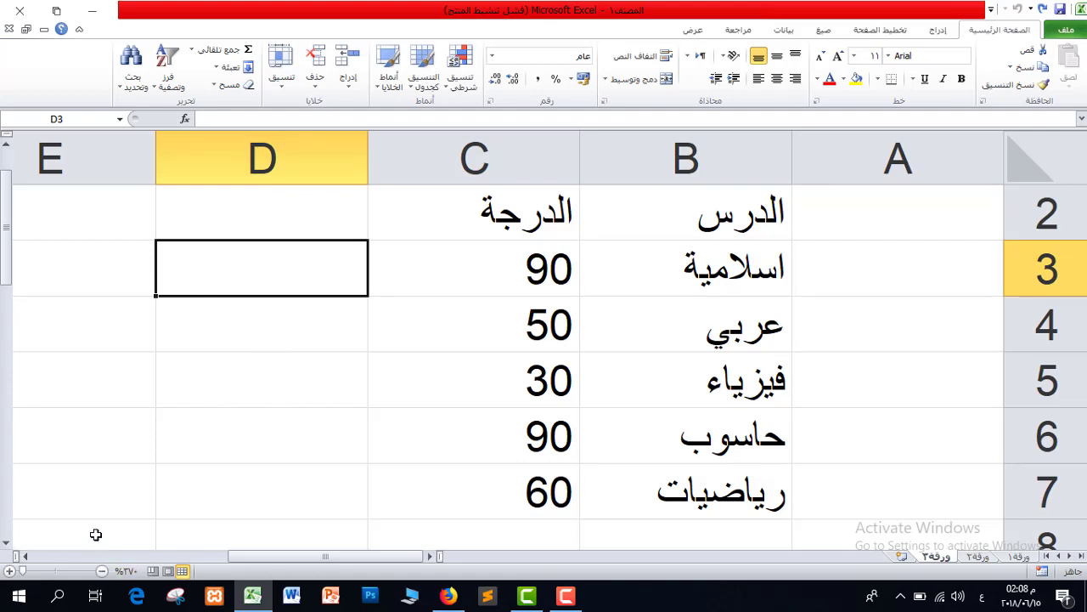
left_click(25, 557)
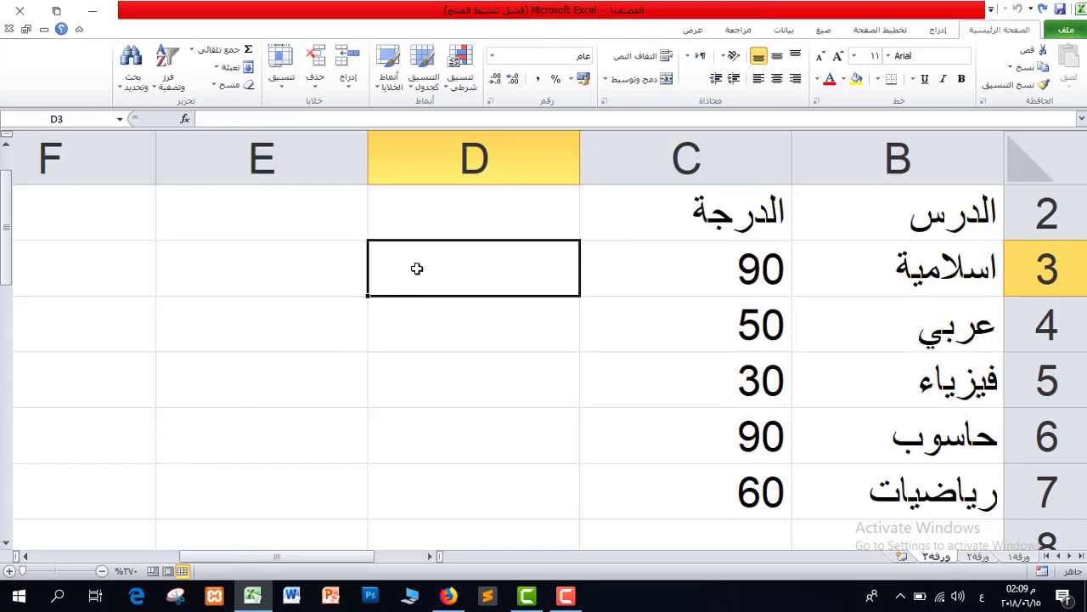
type("ع")
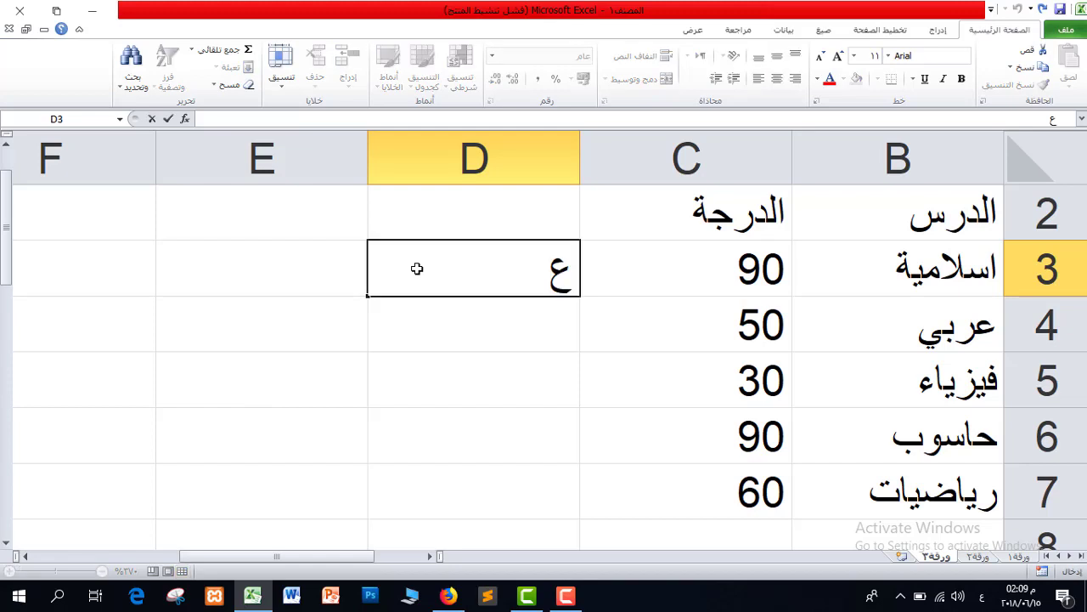
type("دد")
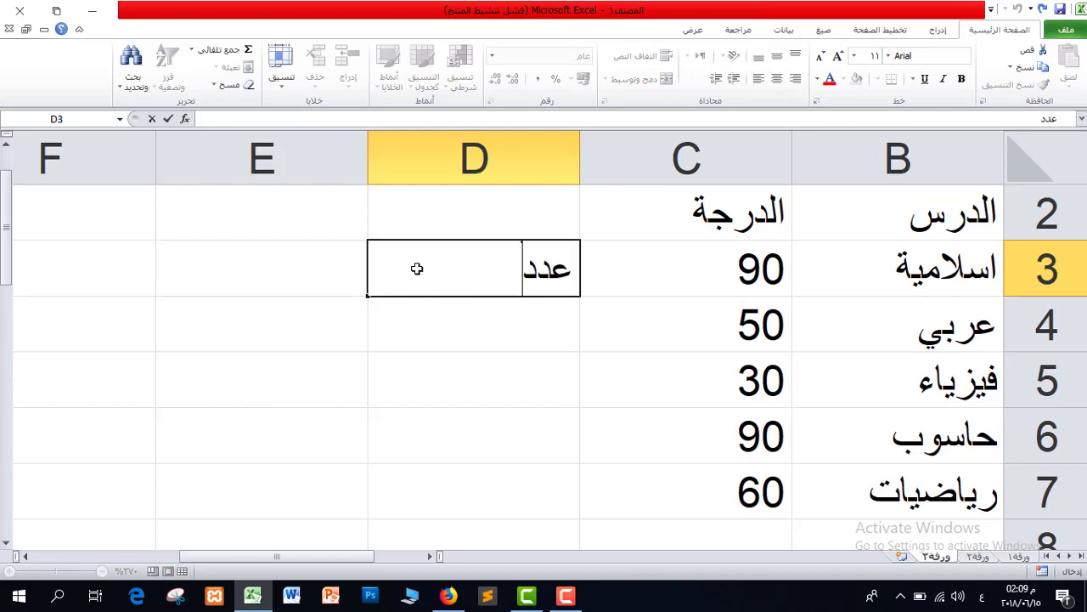
key("BackSpace")
key("BackSpace")
key("BackSpace")
type("مح")
key("BackSpace")
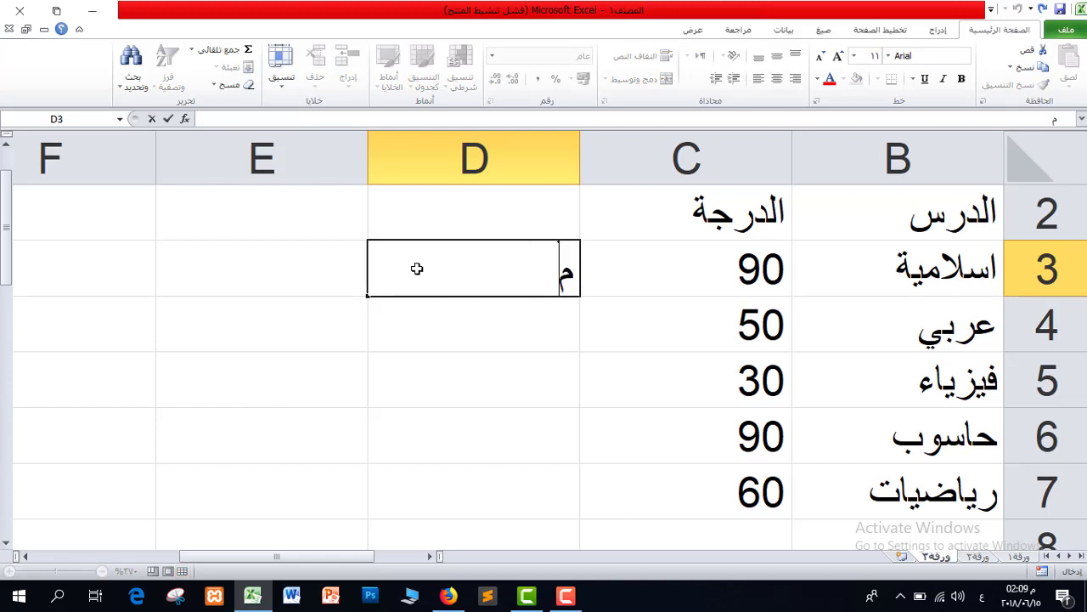
type("جموع الد")
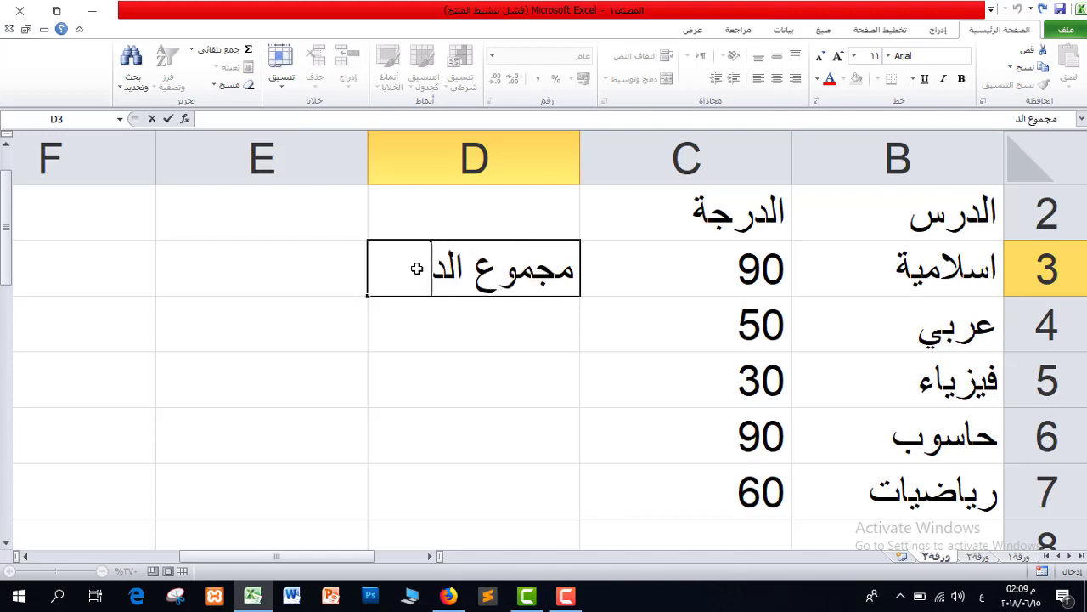
type("روس")
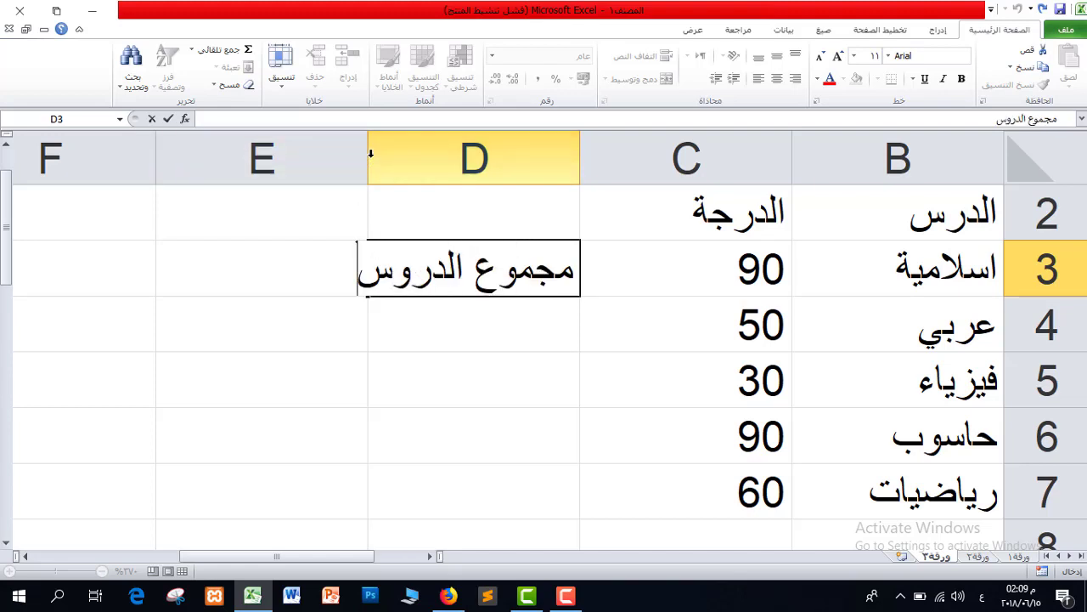
double_click(370, 153)
- Enter the labels المعدل, عدد الدروس, اعلى درجة and اقل درجة down cells D4 to D7
left_click(478, 309)
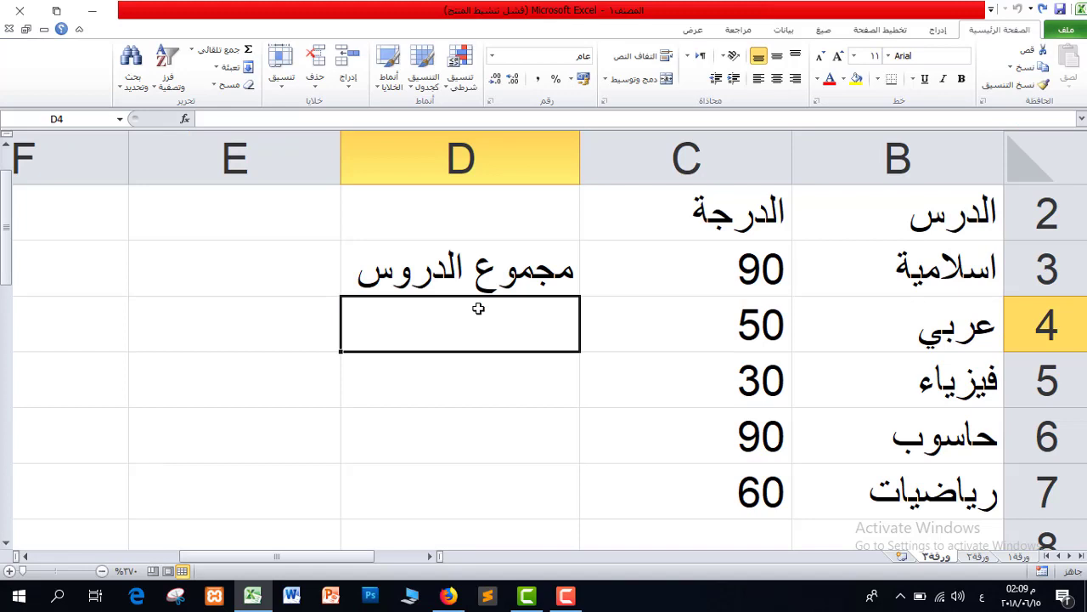
type("المعدل")
key("Return")
type("عدد")
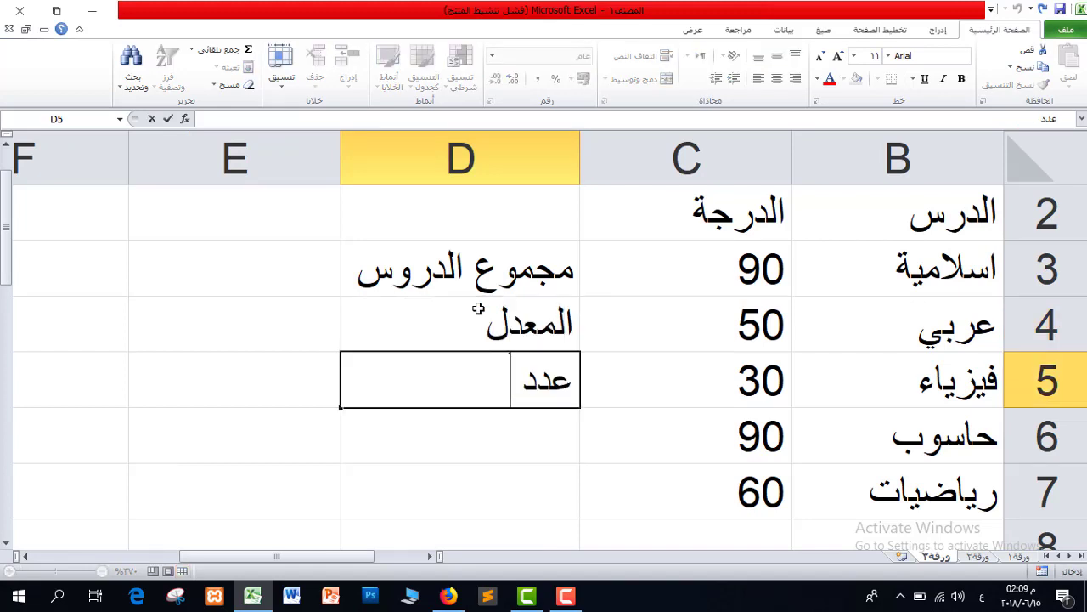
type(" الدروس")
key("Return")
type("اع")
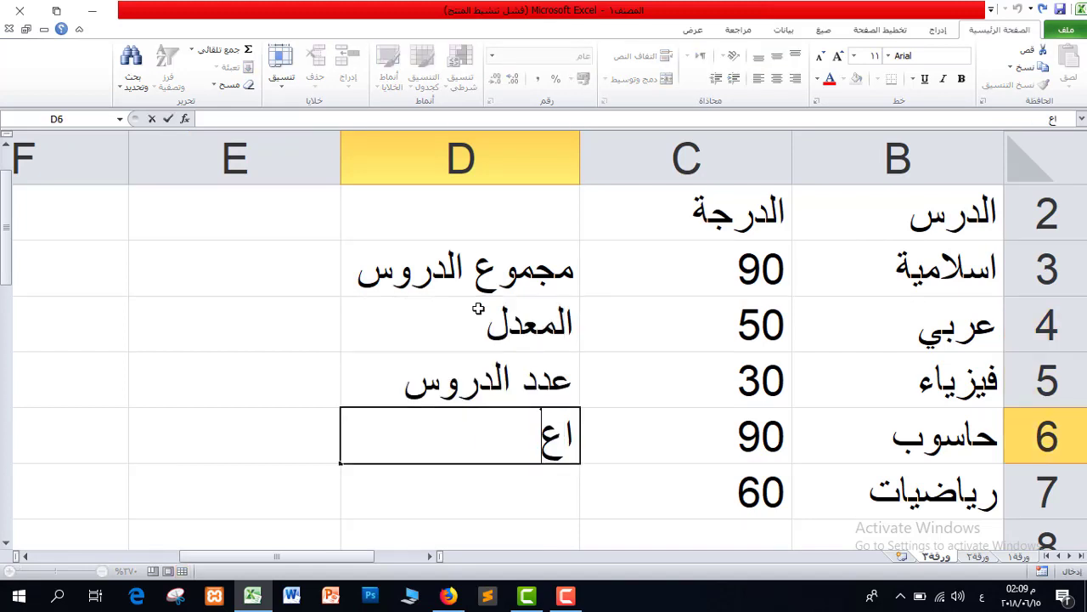
type("لى درجة")
key("Return")
type("ا")
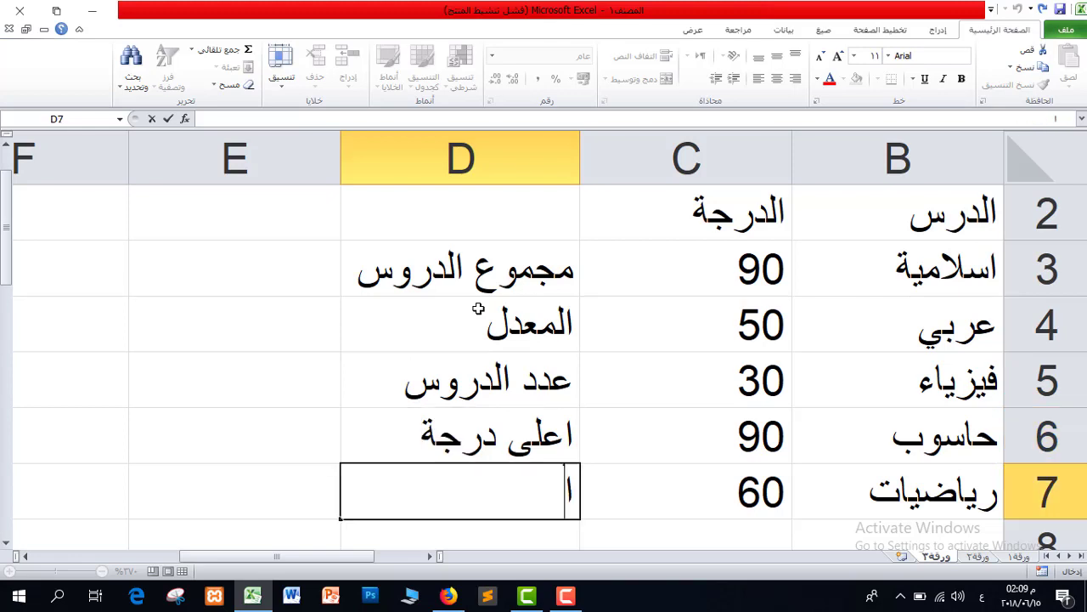
type("قل درجة")
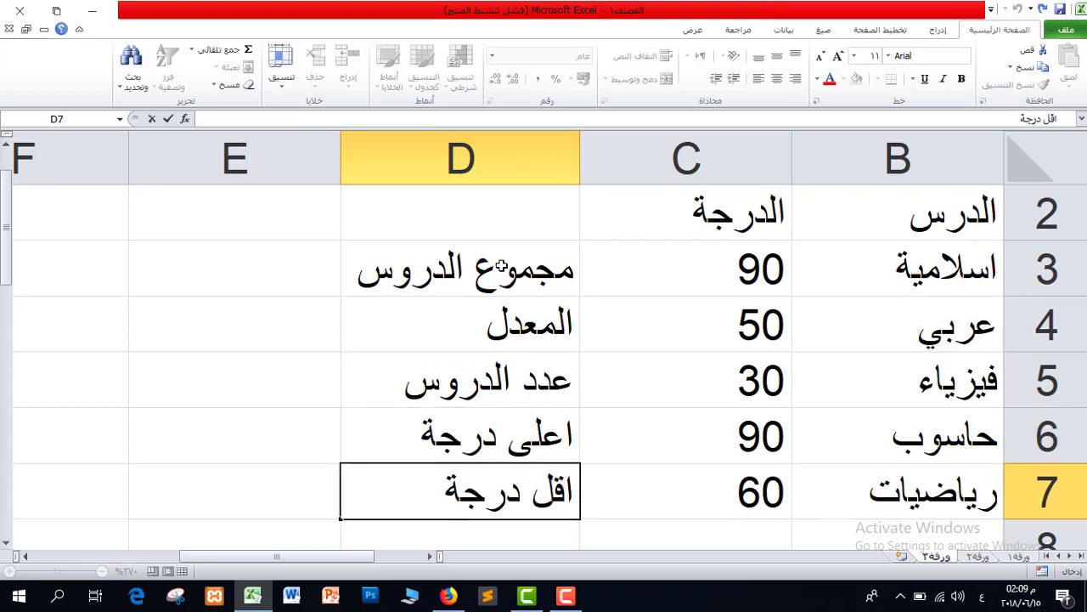
- Apply all borders and a yellow fill to the range D3:E7
left_click_drag(505, 264, 240, 483)
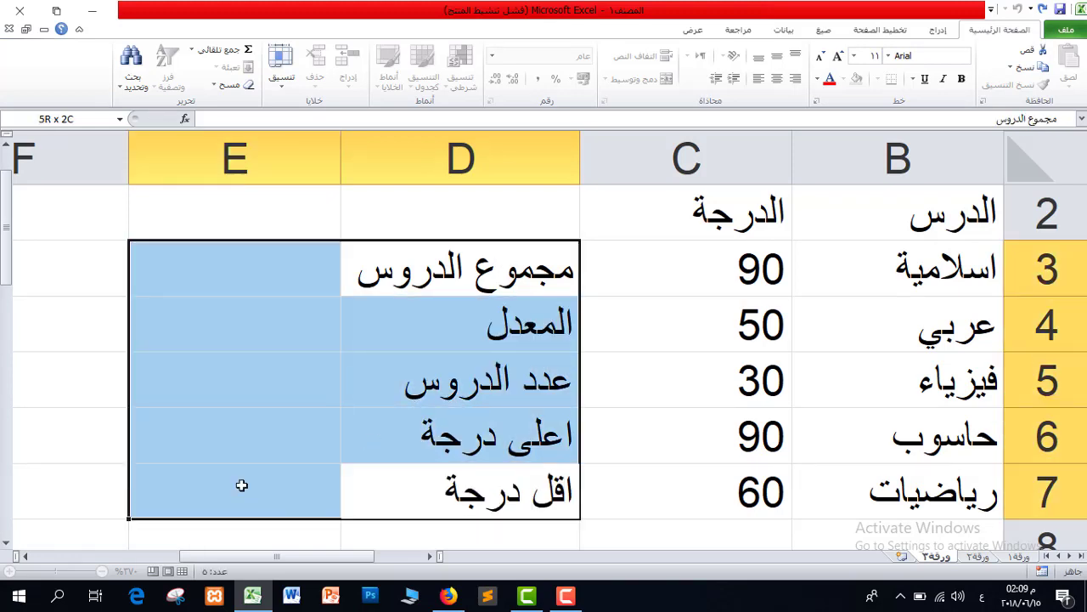
left_click(880, 88)
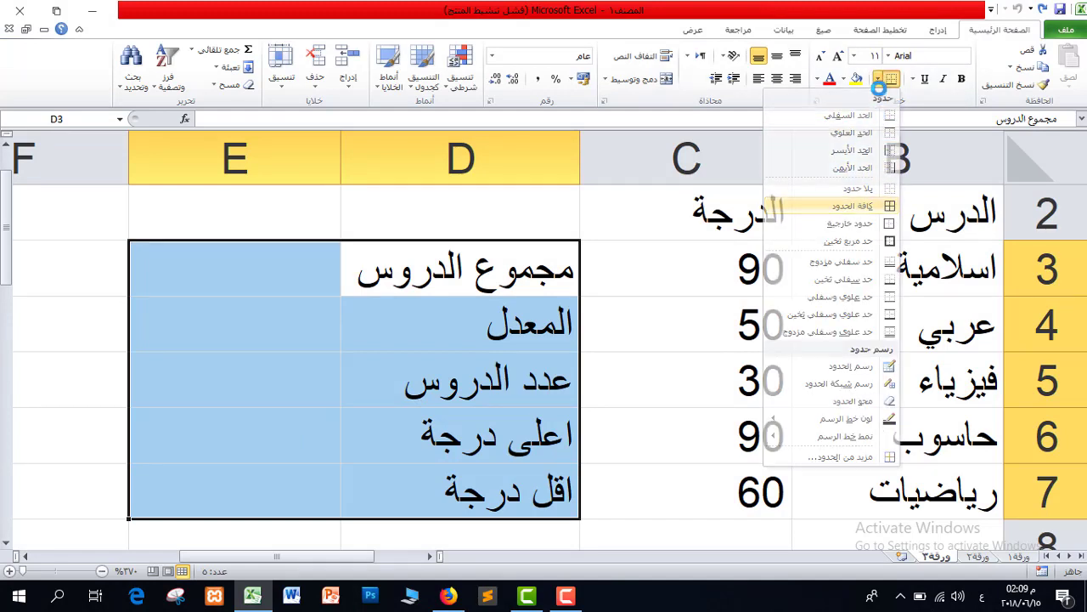
left_click(877, 214)
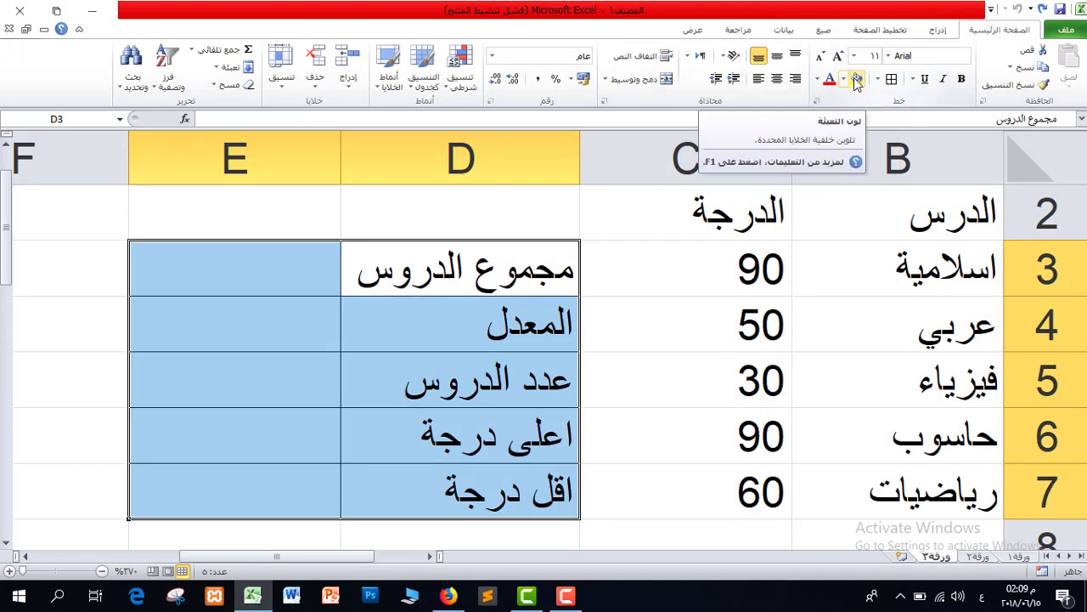
left_click(857, 78)
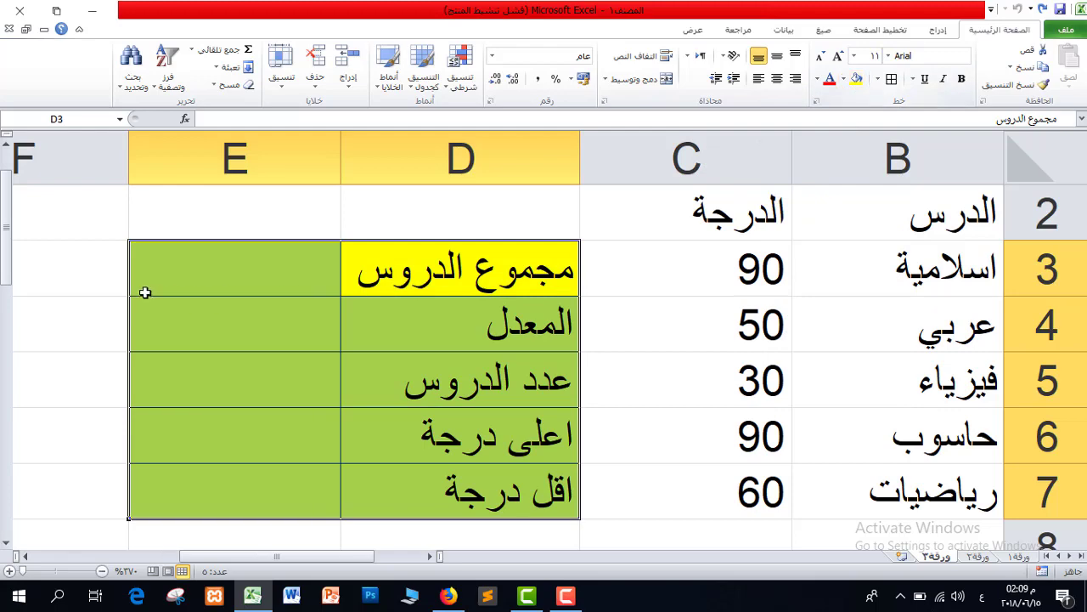
- Change the fill of the result cells E3:E7 to the standard orange
left_click_drag(205, 270, 204, 477)
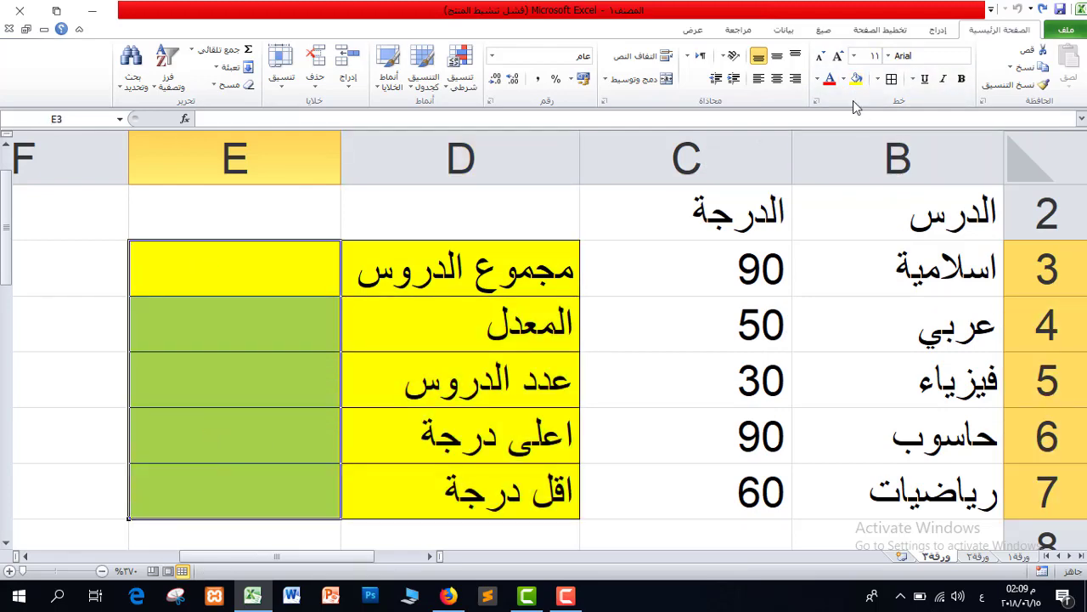
left_click(844, 79)
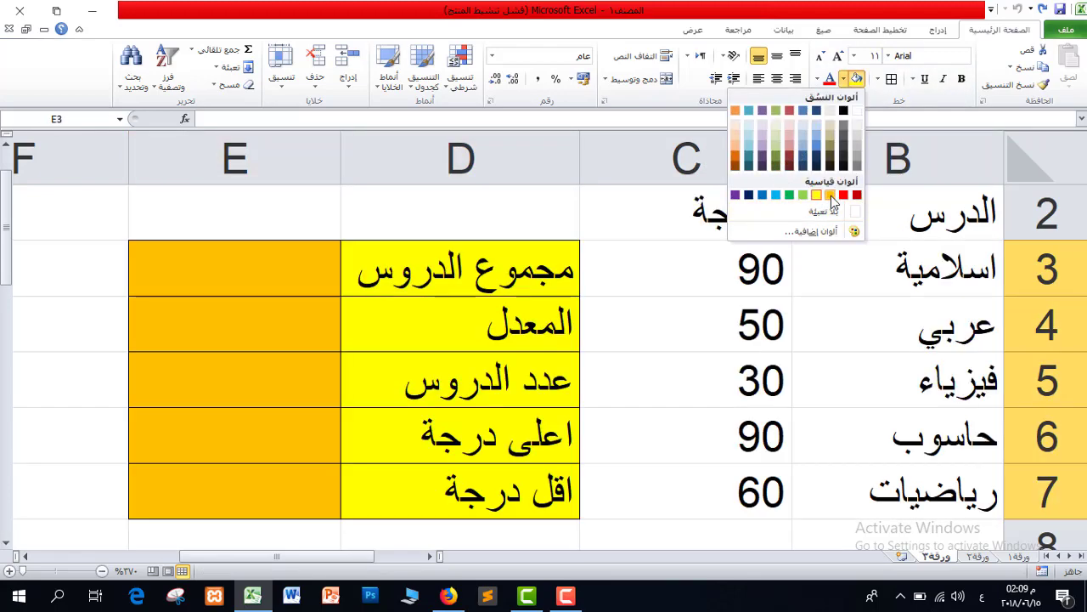
left_click(819, 194)
left_click(100, 316)
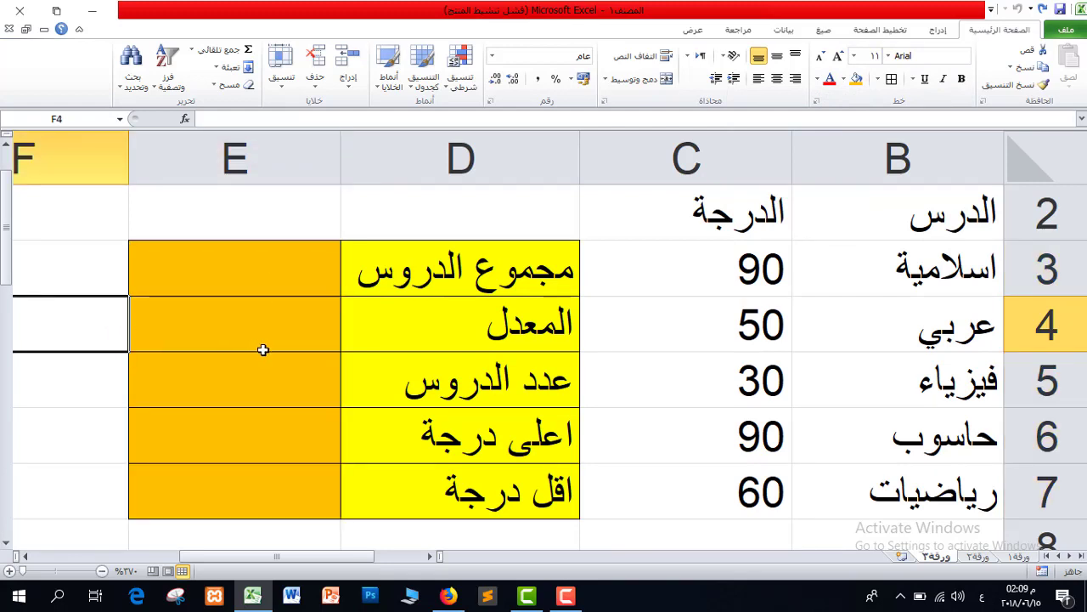
- Insert a SUM formula in cell E3 covering the grades C3:C7
left_click(231, 266)
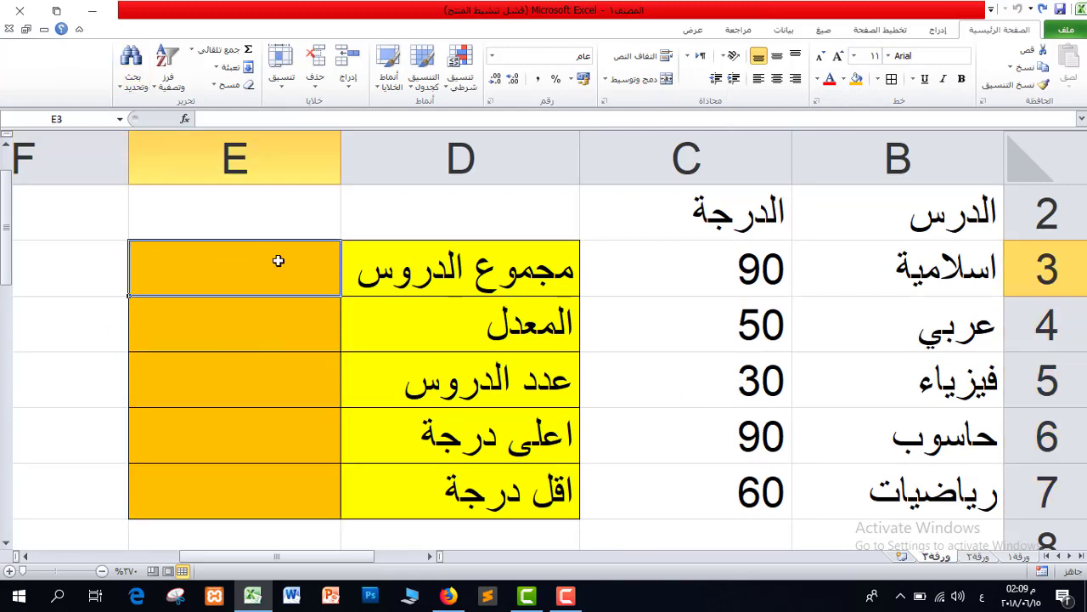
left_click(192, 49)
left_click(213, 71)
left_click_drag(759, 268, 756, 496)
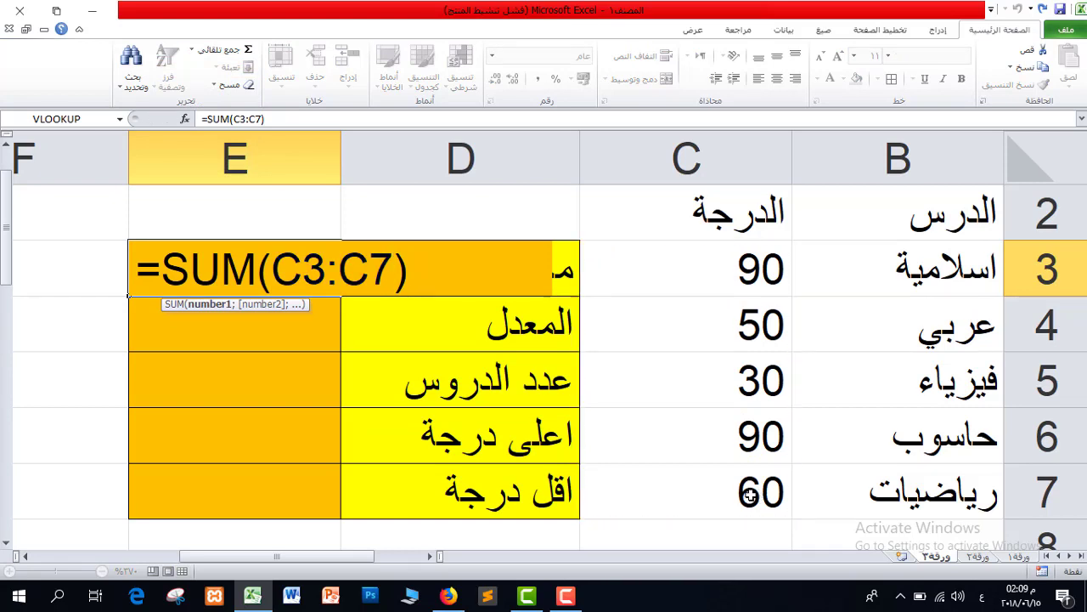
key("Return")
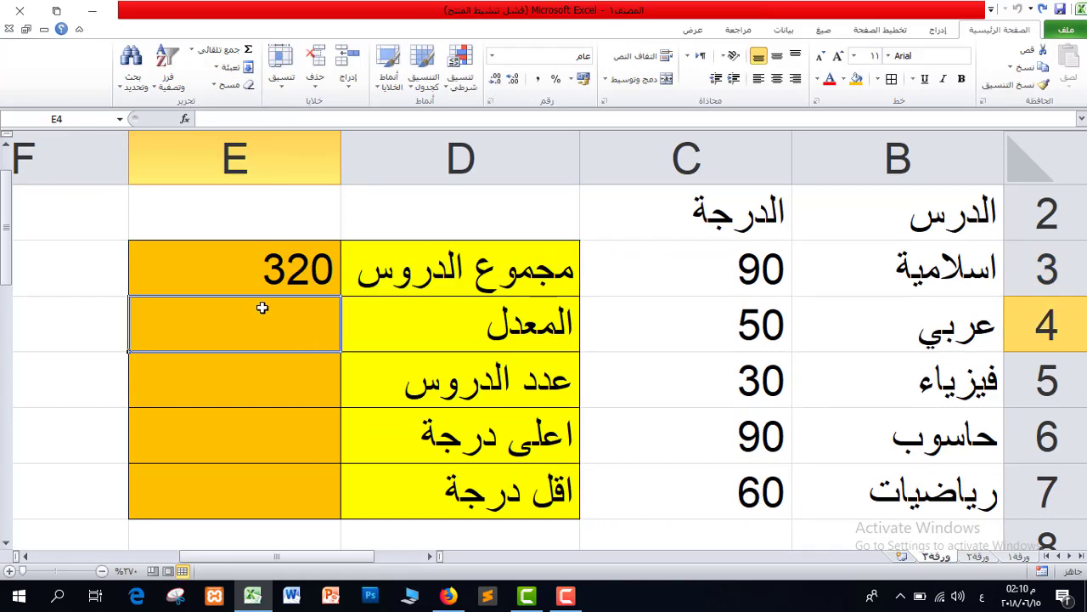
- Insert an AVERAGE formula in cell E4 covering the grades C3:C7
left_click(192, 49)
left_click(213, 86)
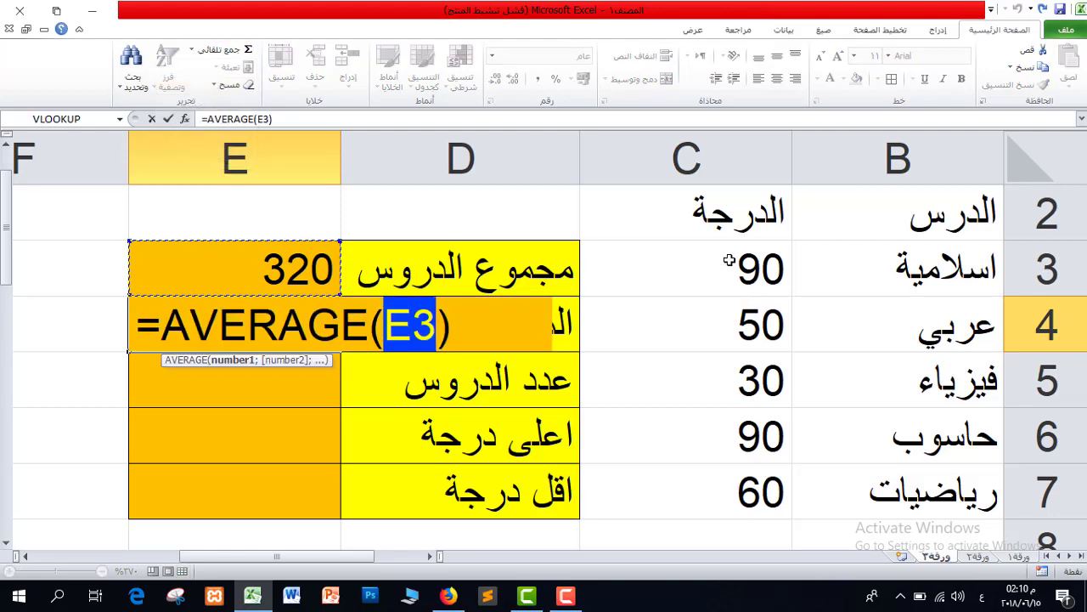
left_click_drag(768, 269, 726, 489)
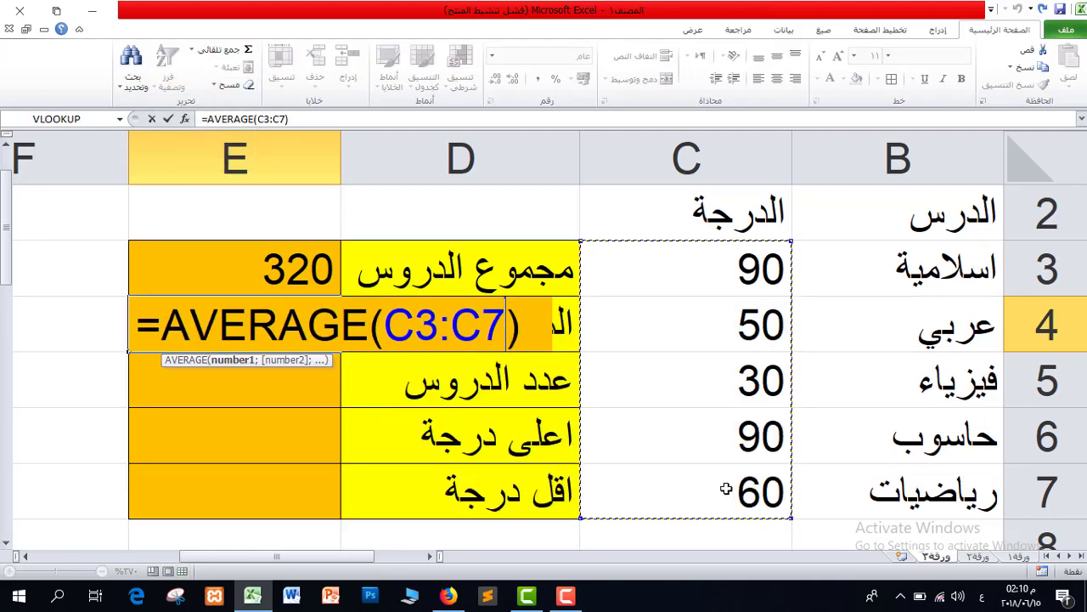
key("Return")
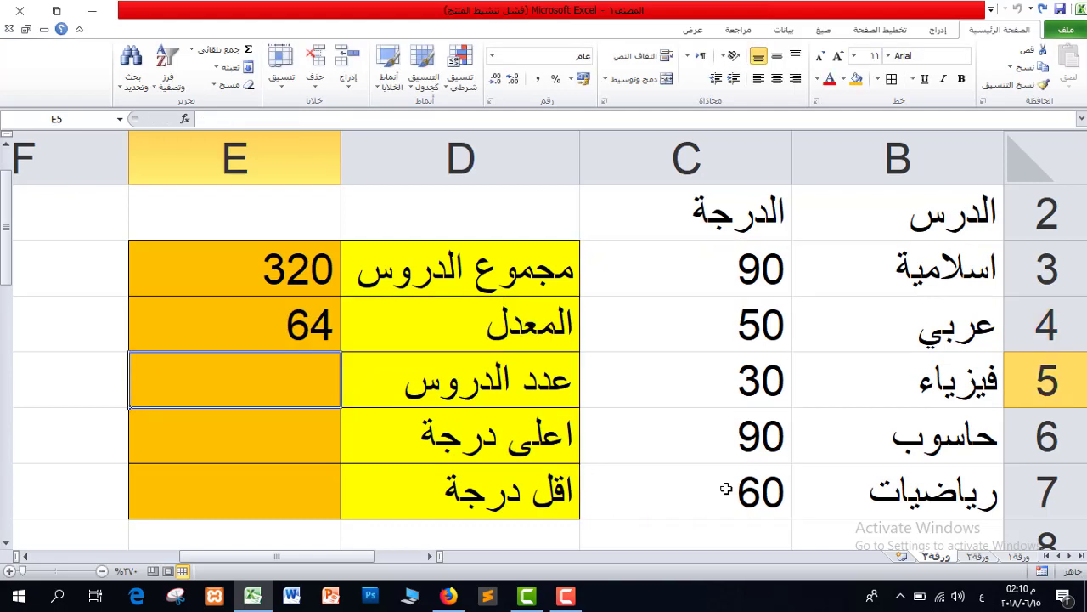
- Insert a COUNT formula in cell E5 covering the grades C3:C7
left_click(194, 51)
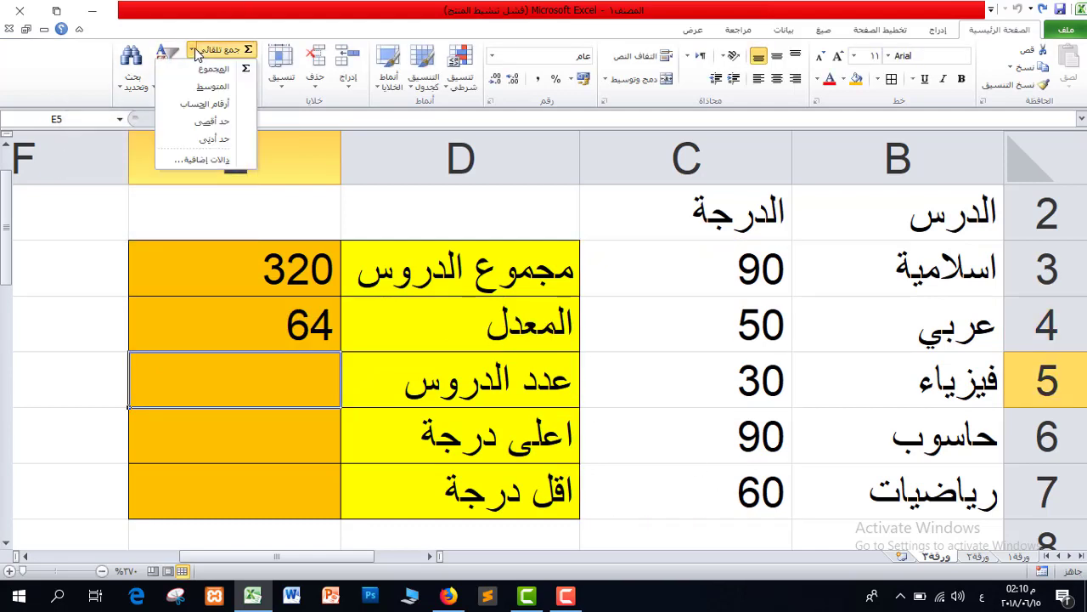
left_click(204, 102)
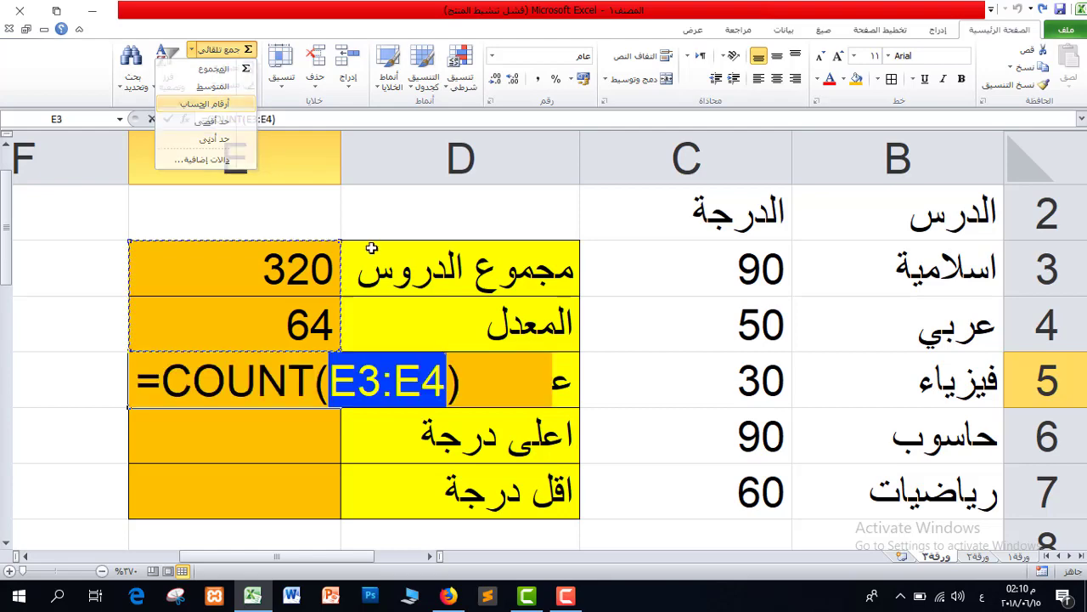
left_click(704, 255)
left_click_drag(750, 411, 752, 501)
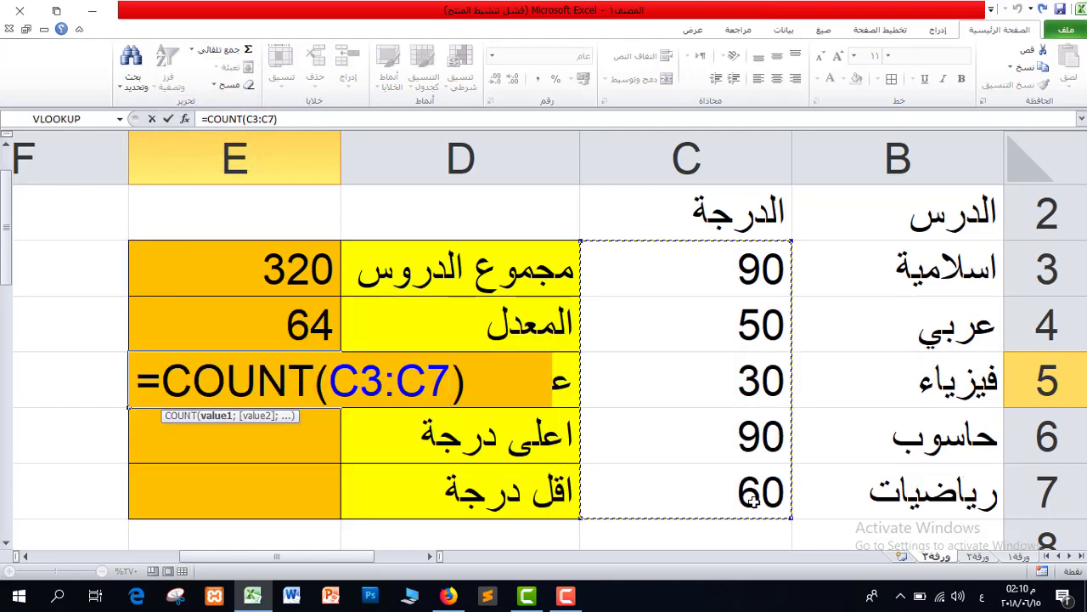
key("Return")
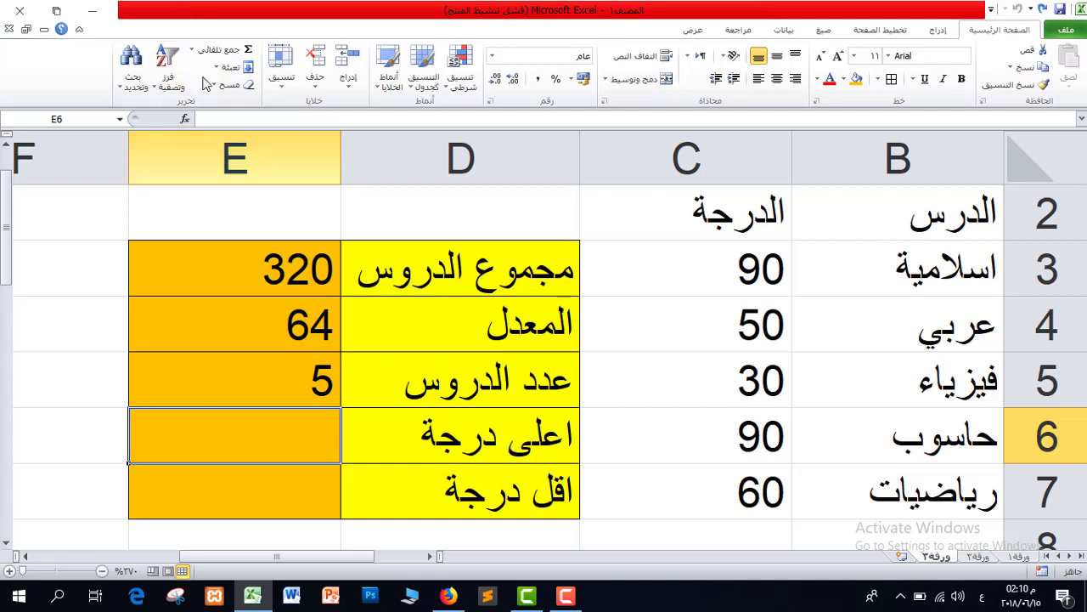
- Insert a MAX formula in cell E6 covering the grades C3:C7
left_click(192, 49)
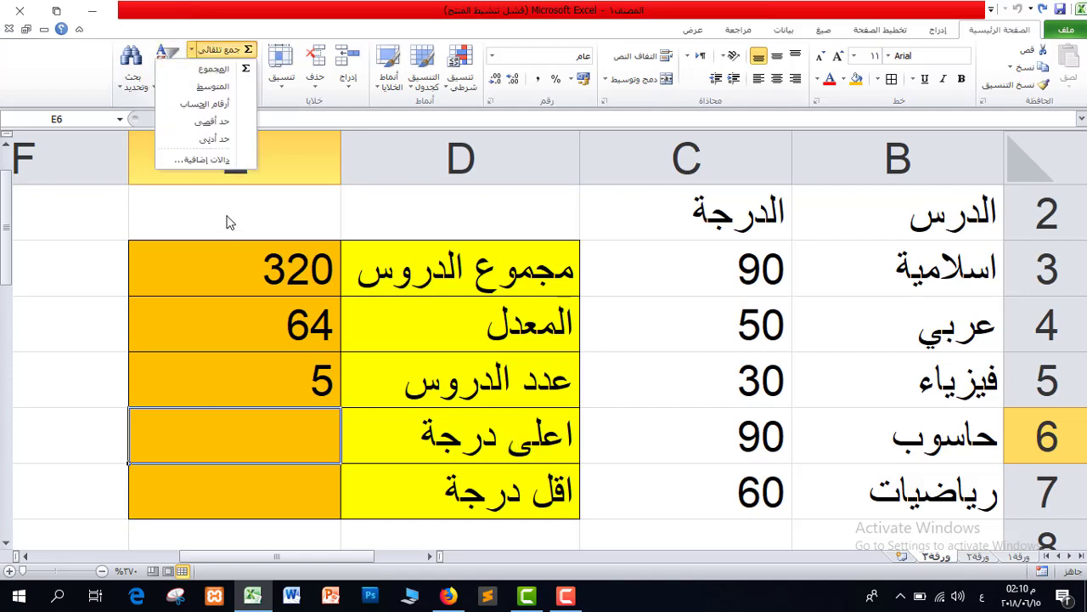
left_click(224, 124)
left_click_drag(767, 272, 741, 478)
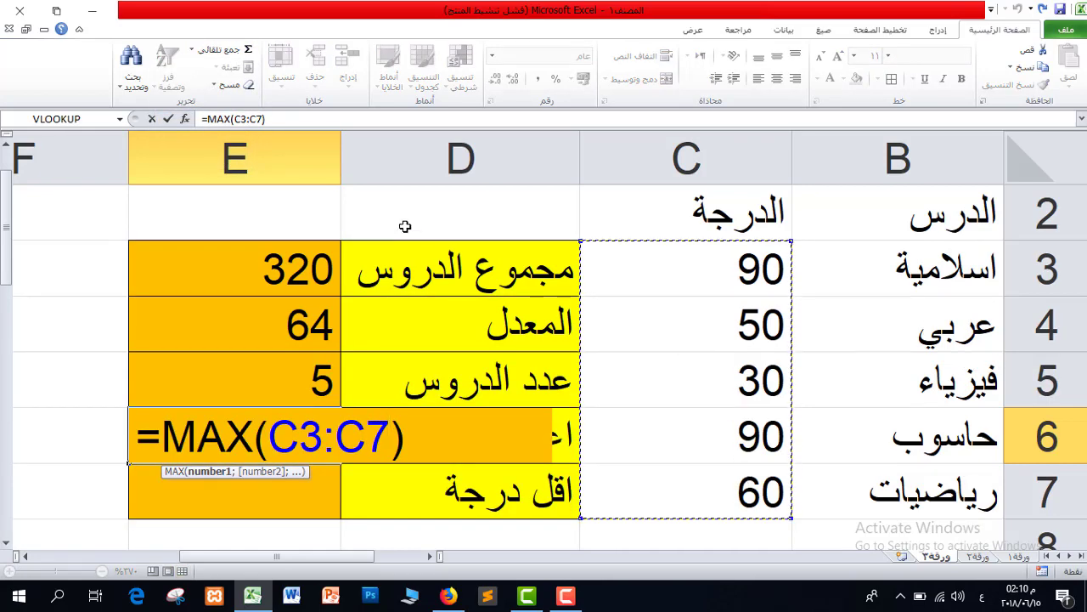
key("Return")
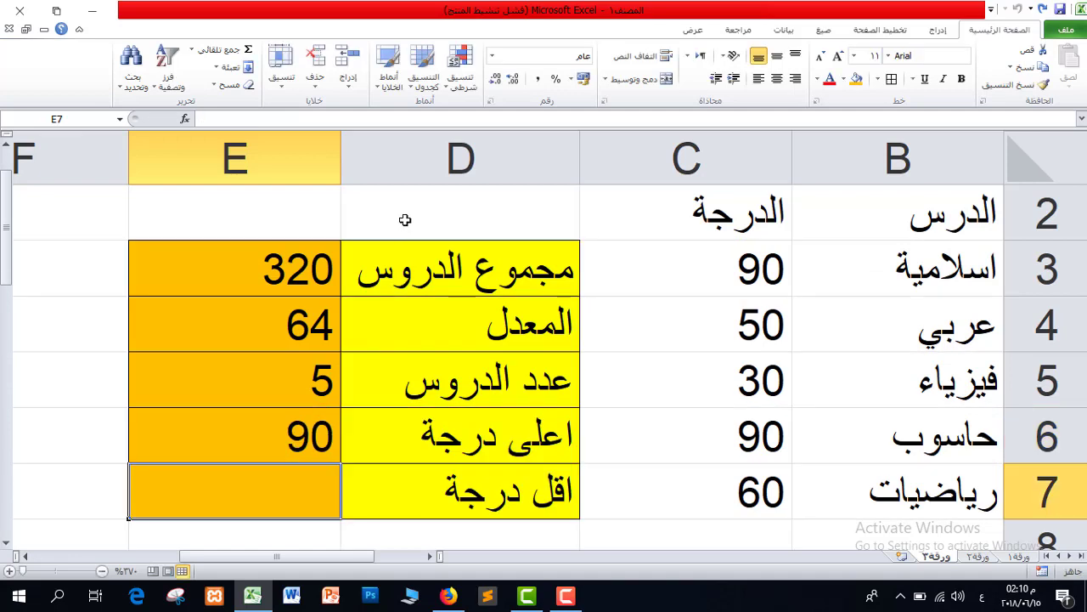
- Insert a MIN formula in cell E7 covering the grades C3:C7
left_click(193, 53)
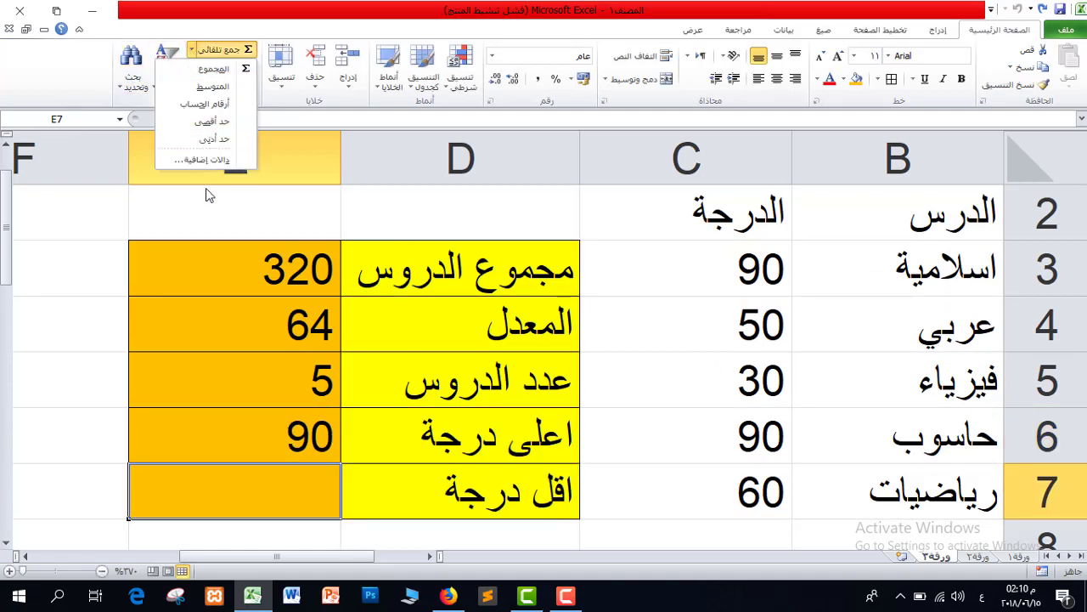
left_click(215, 140)
left_click_drag(747, 268, 760, 478)
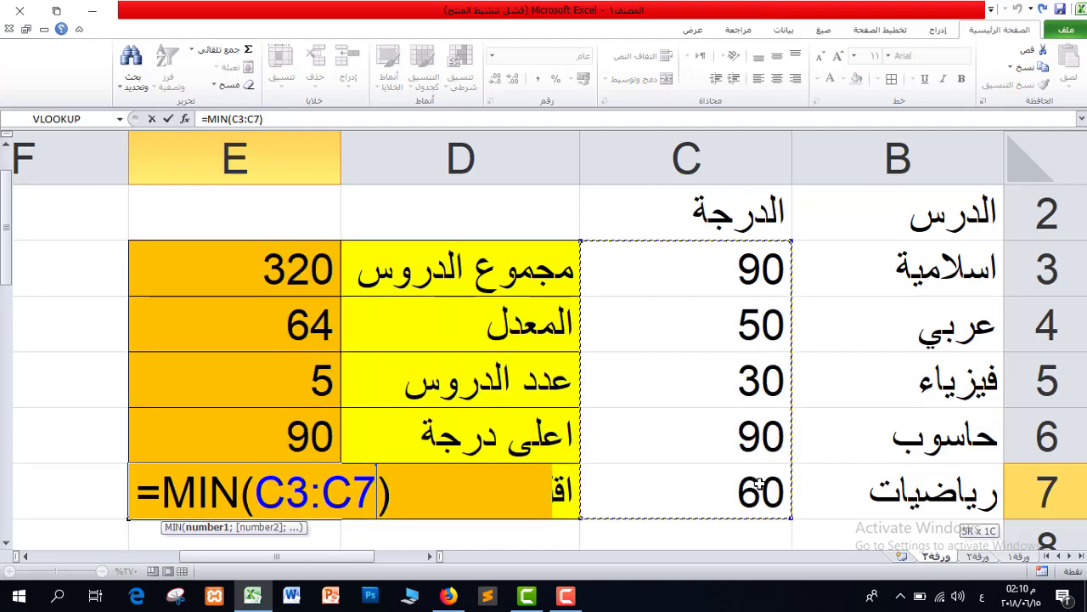
key("Return")
left_click(277, 433)
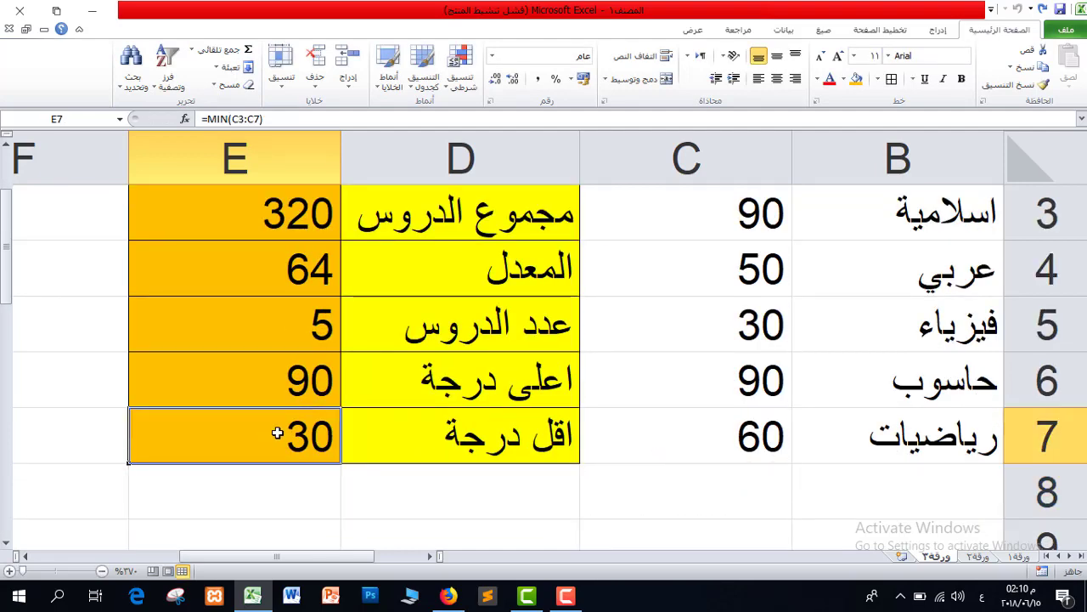
left_click(15, 219)
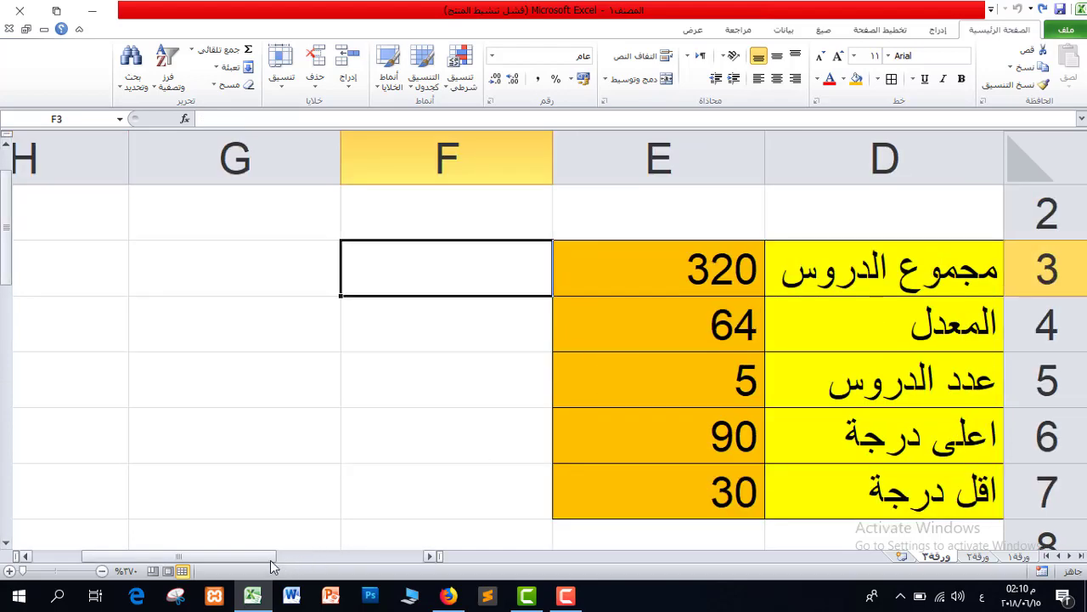
left_click_drag(315, 554, 338, 546)
key("Down")
key("Down")
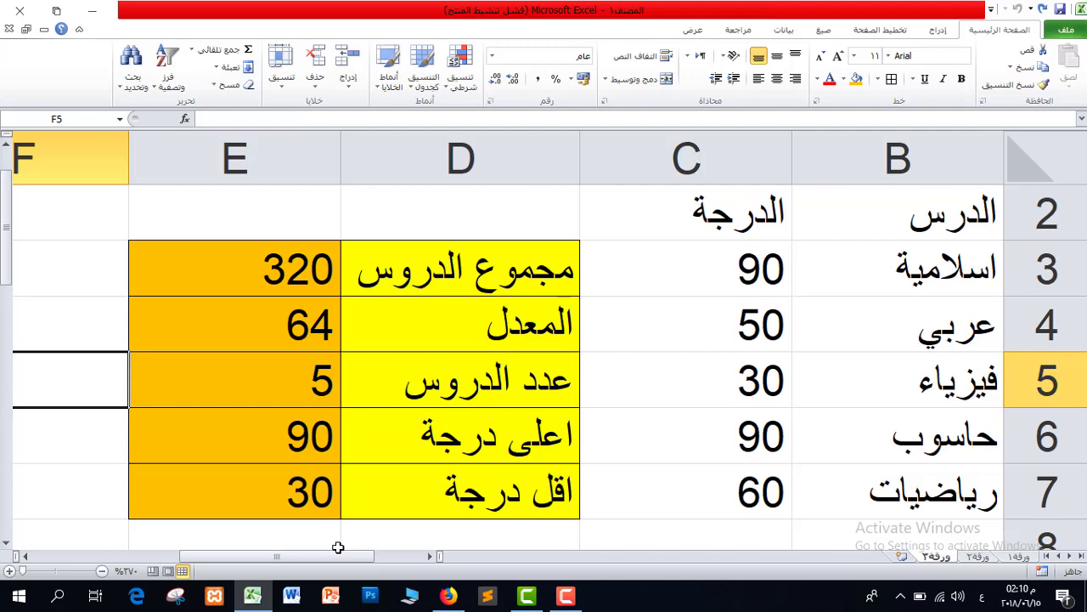
key("ctrl+a")
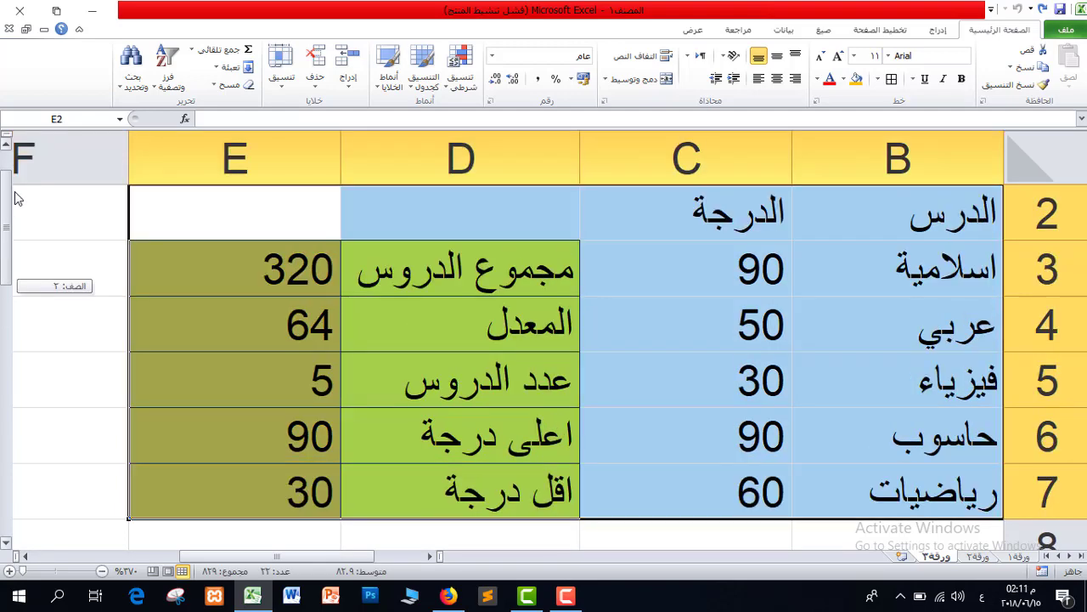
left_click(102, 217)
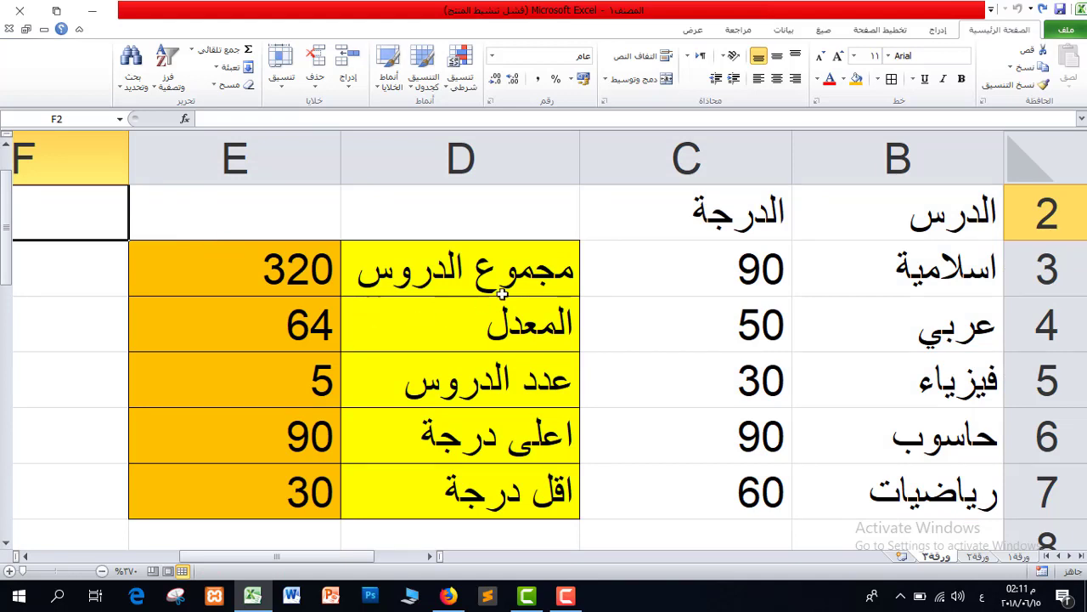
left_click_drag(503, 294, 223, 475)
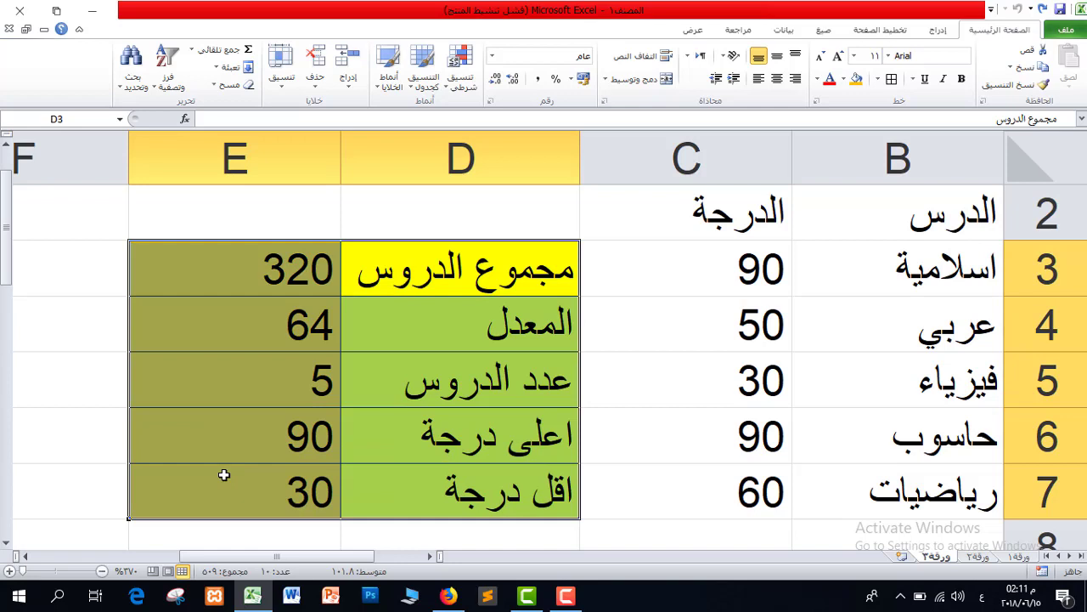